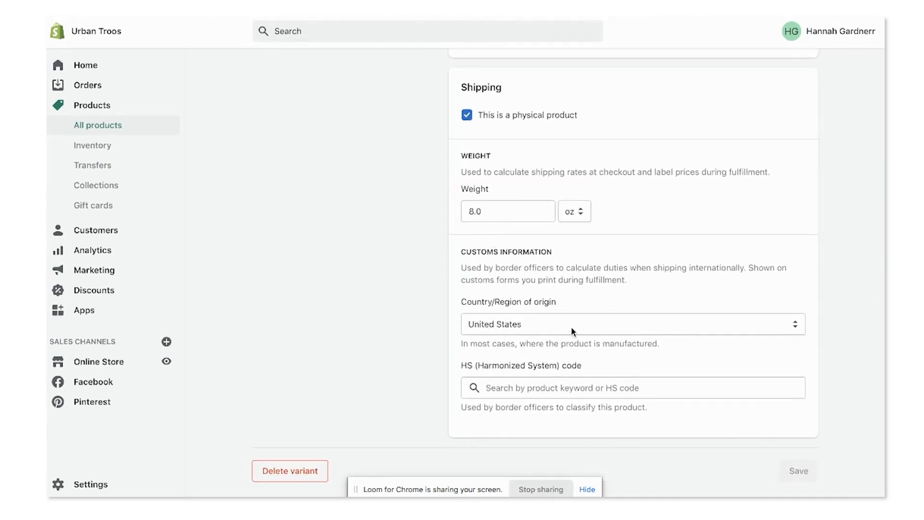
# Review the 18 Inch variant's shipping details and return to the list of all products
pyautogui.scroll(-2, 564, 328)
pyautogui.scroll(15, 310, 212)
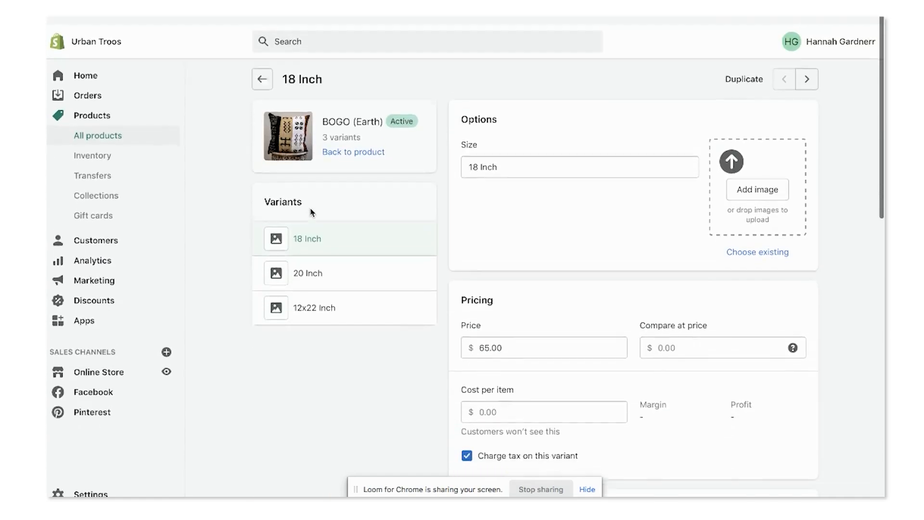
pyautogui.click(262, 72)
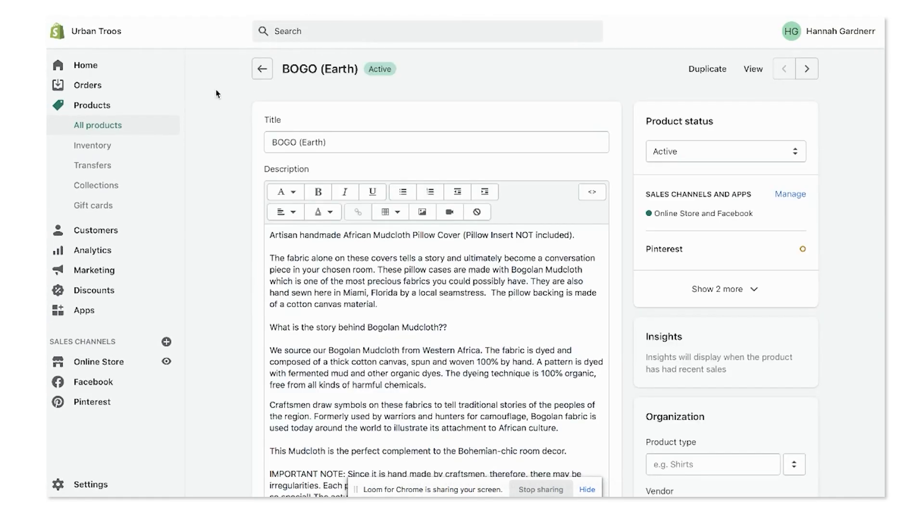
pyautogui.click(120, 127)
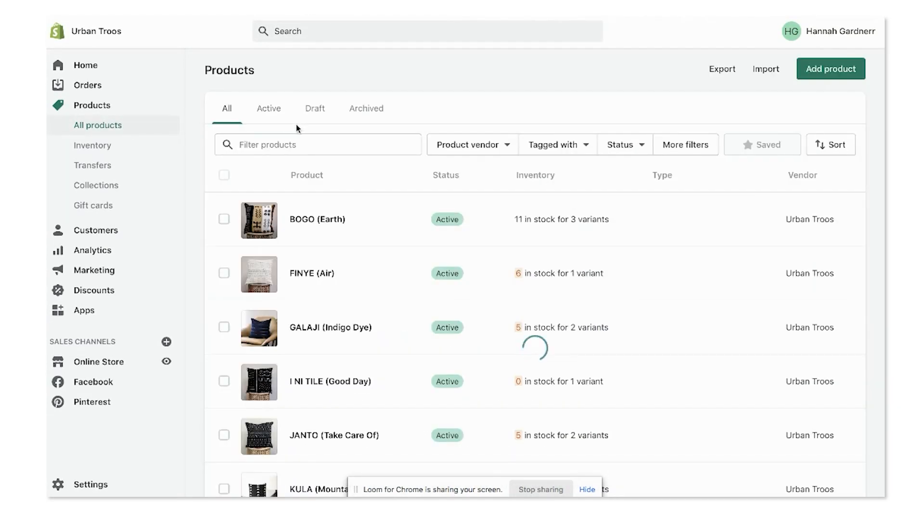
# Select every product in the list and open them together in the bulk editor
pyautogui.click(224, 175)
pyautogui.click(449, 175)
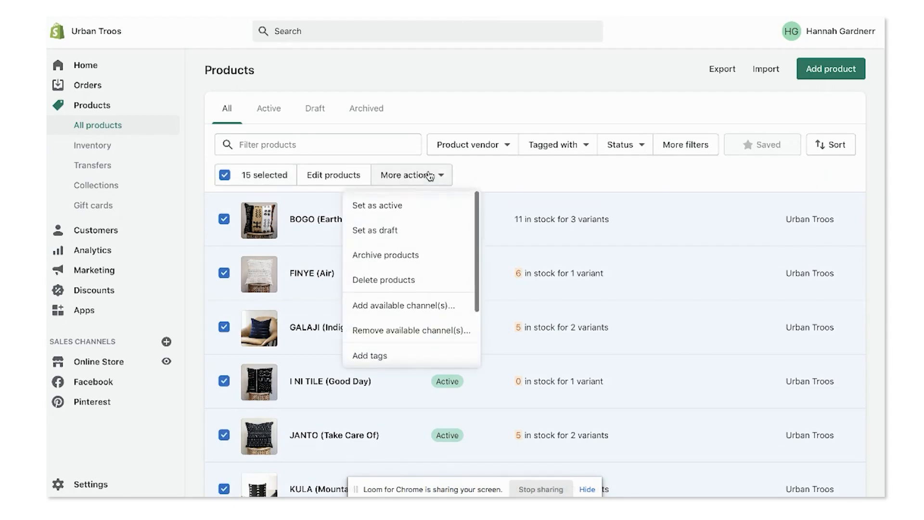
pyautogui.click(326, 178)
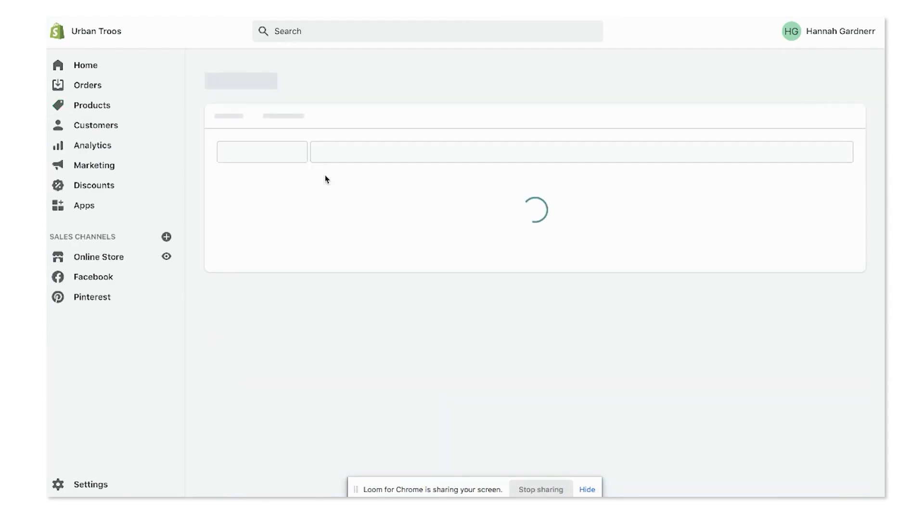
# Examine the weights and units of all product variants in the bulk editor, and check which other fields can be added
pyautogui.scroll(-10, 747, 253)
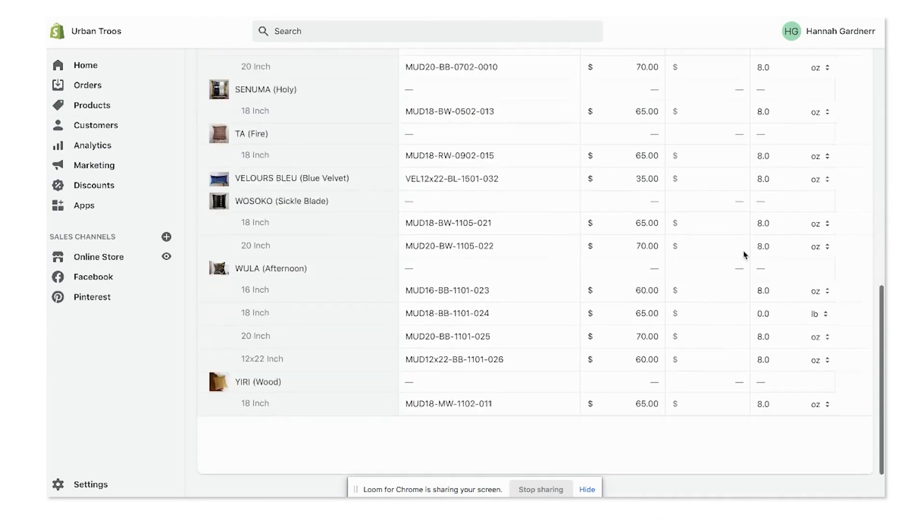
pyautogui.scroll(10, 741, 262)
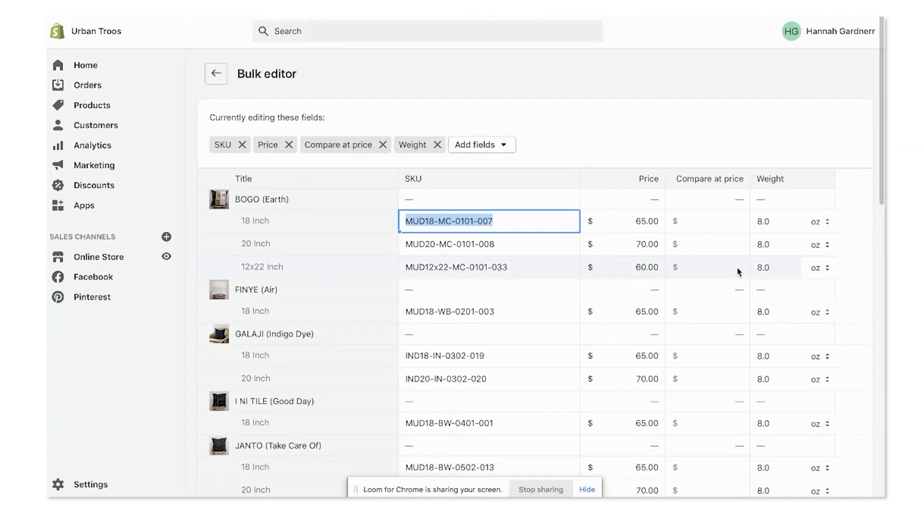
pyautogui.click(483, 146)
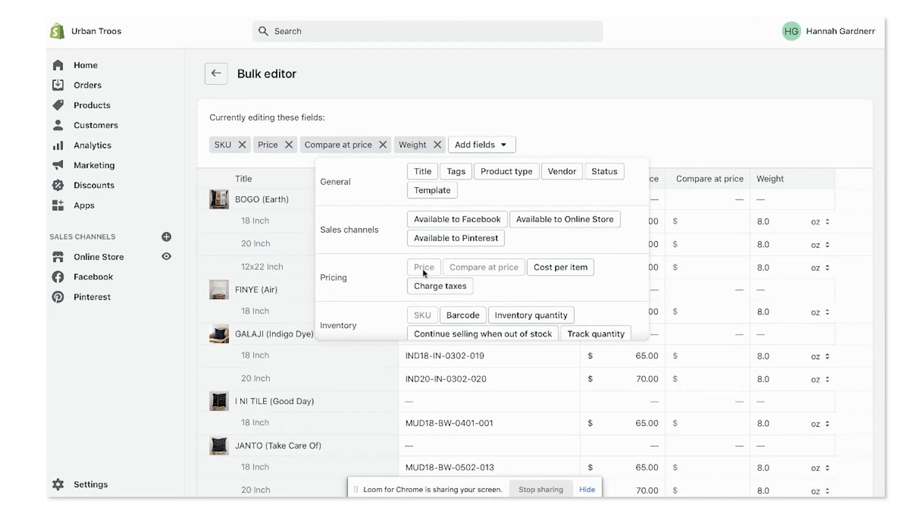
pyautogui.scroll(-2, 423, 270)
pyautogui.click(563, 148)
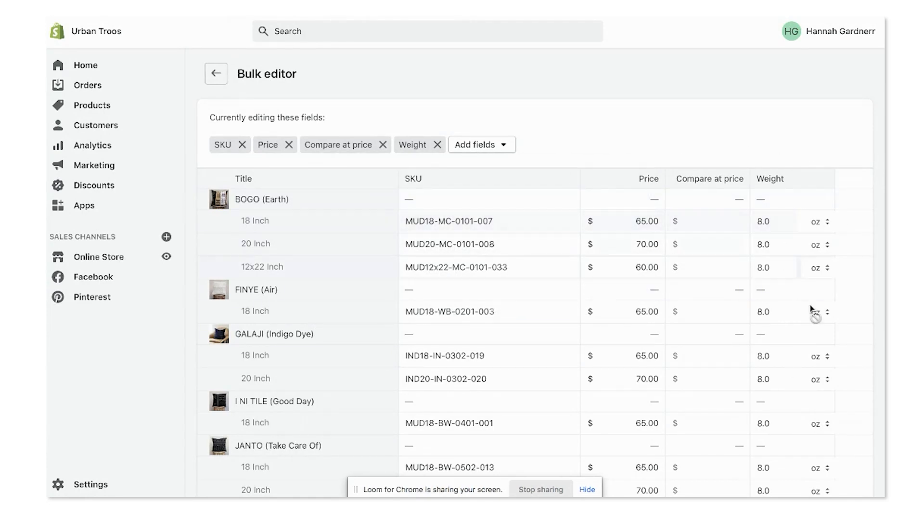
pyautogui.scroll(-4, 775, 291)
pyautogui.scroll(-5, 775, 291)
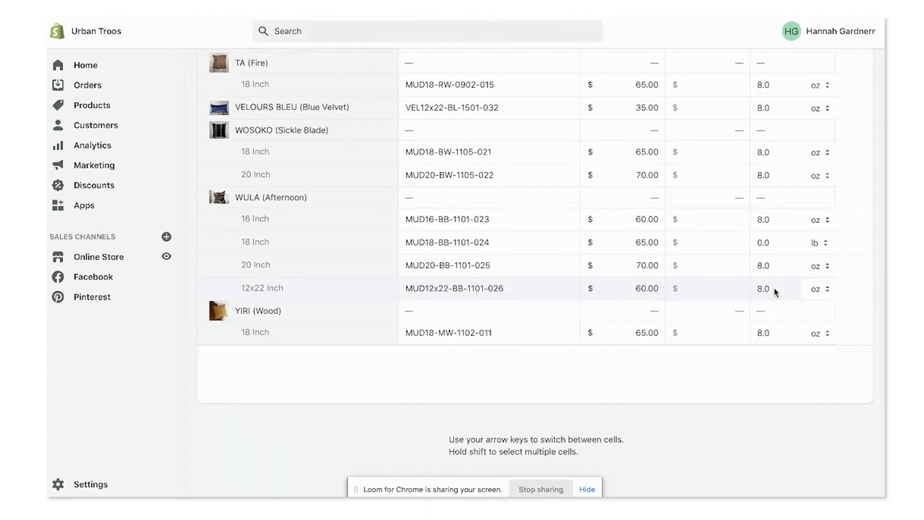
pyautogui.scroll(10, 775, 291)
pyautogui.scroll(-10, 774, 289)
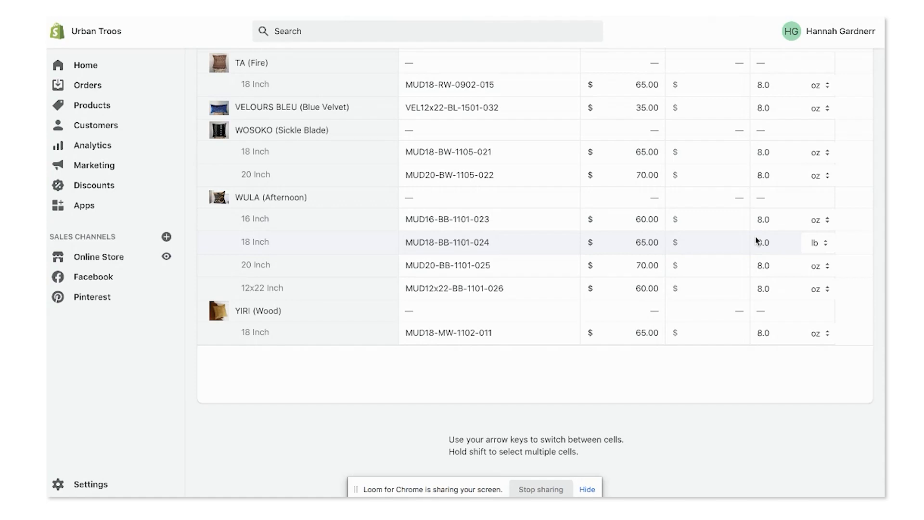
pyautogui.scroll(10, 755, 240)
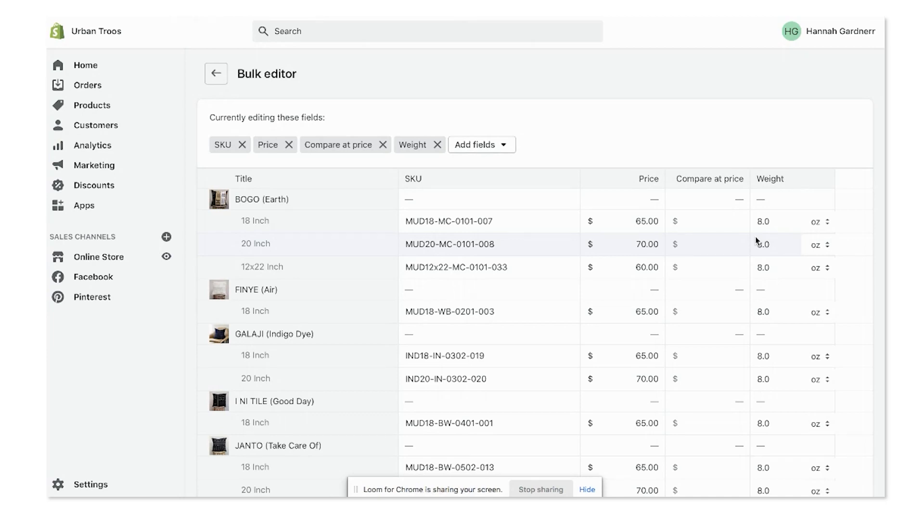
pyautogui.scroll(-6, 592, 118)
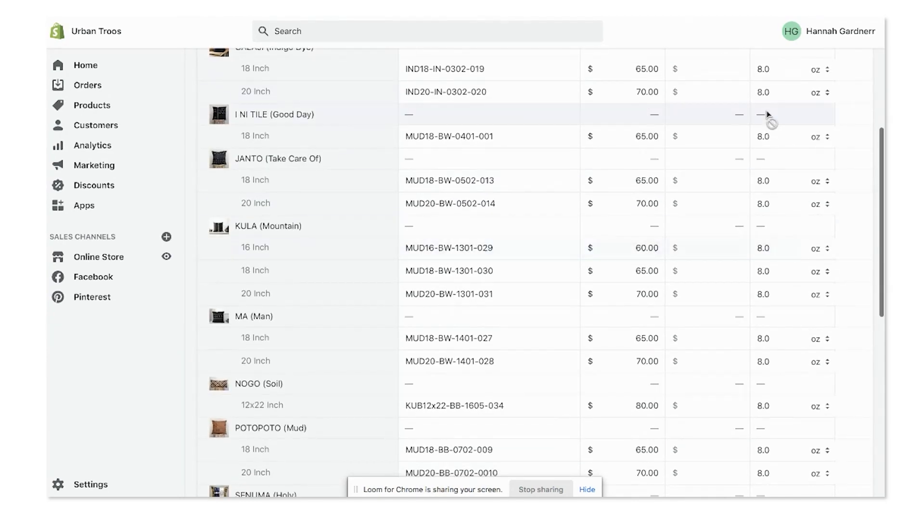
pyautogui.scroll(5, 664, 146)
# Open the store's shipping and delivery settings and go to the domestic rates of the general shipping profile
pyautogui.click(92, 484)
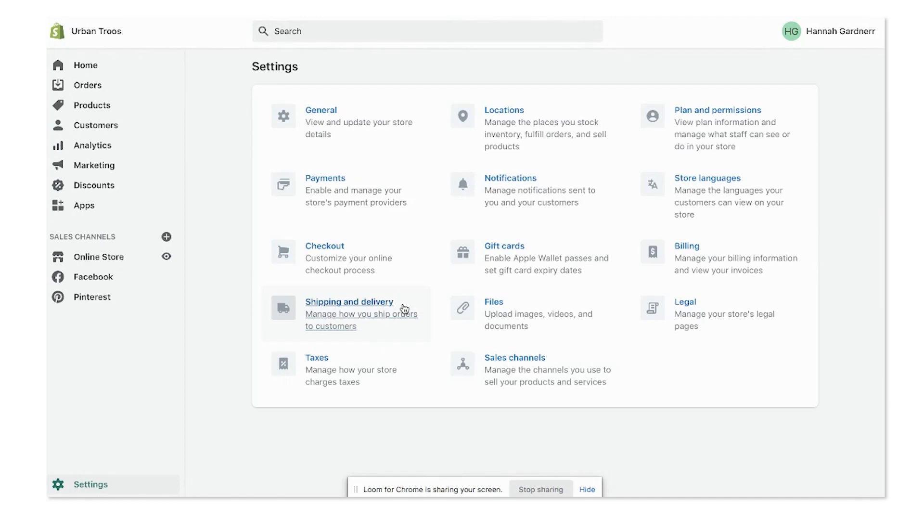
pyautogui.click(382, 303)
pyautogui.scroll(-5, 383, 304)
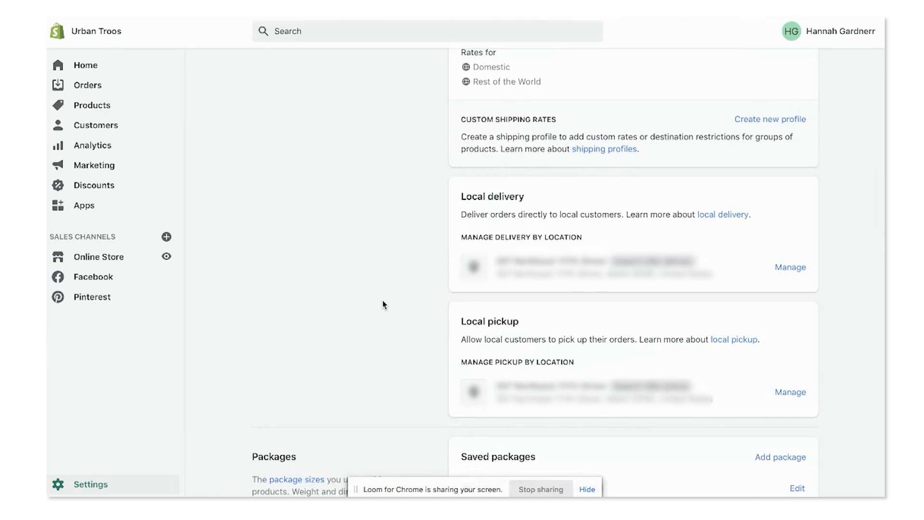
pyautogui.scroll(3, 382, 304)
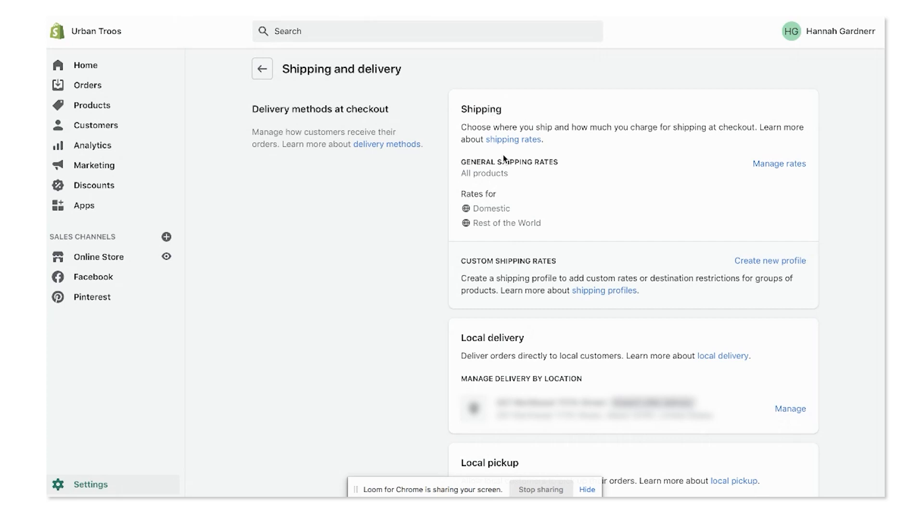
pyautogui.click(793, 164)
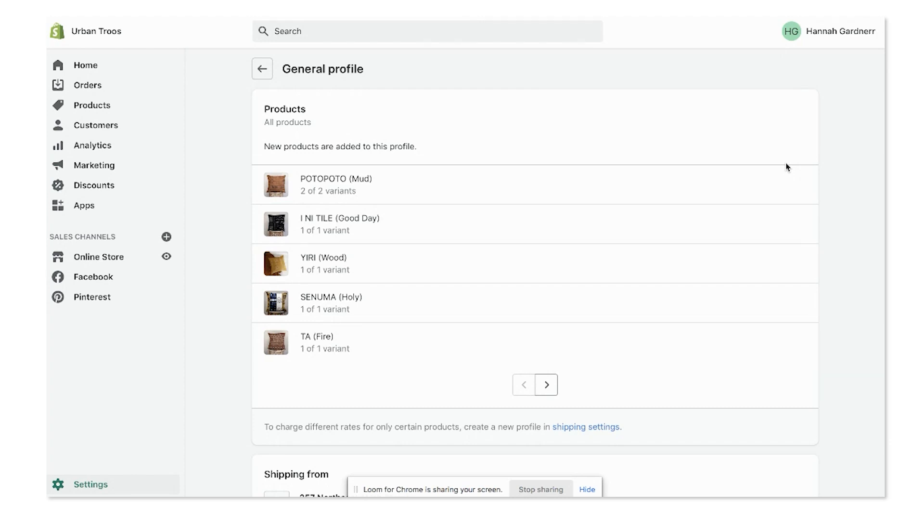
pyautogui.scroll(-8, 787, 167)
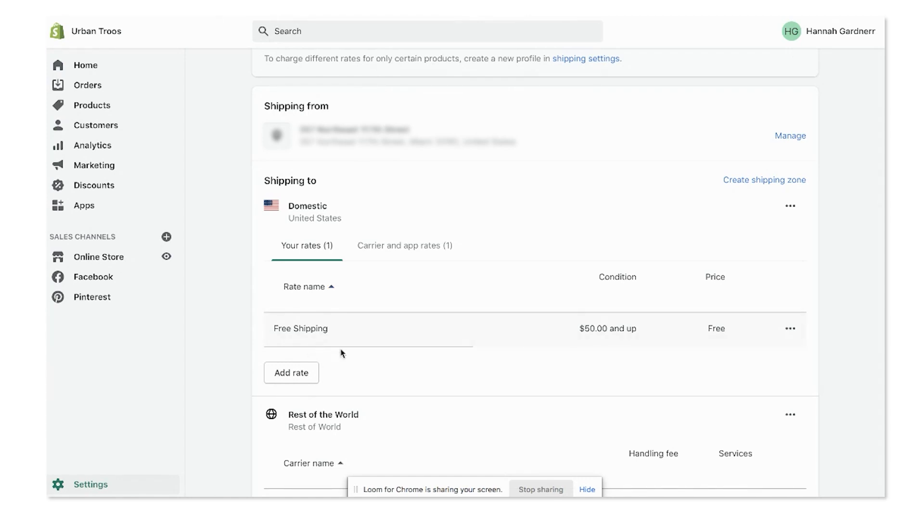
# Review the conditions of the domestic Free Shipping rate and delete that rate
pyautogui.click(791, 329)
pyautogui.click(770, 450)
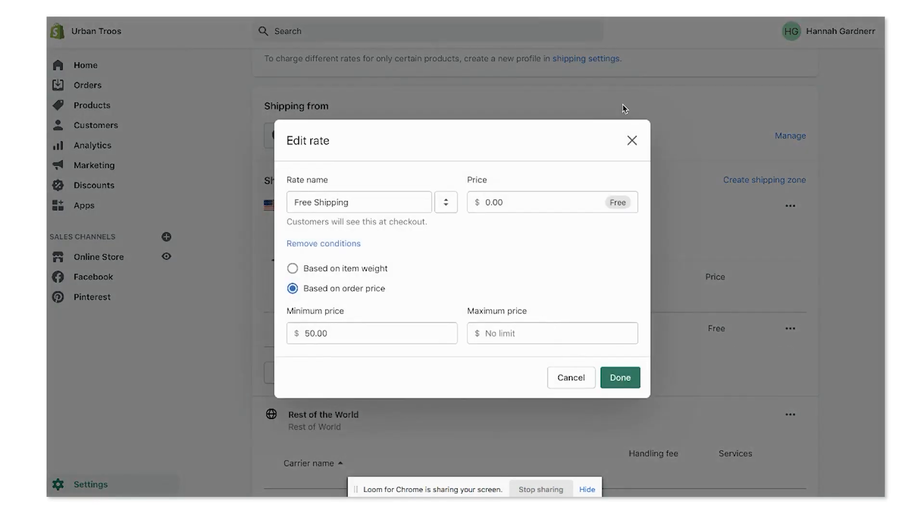
pyautogui.click(632, 140)
pyautogui.click(792, 330)
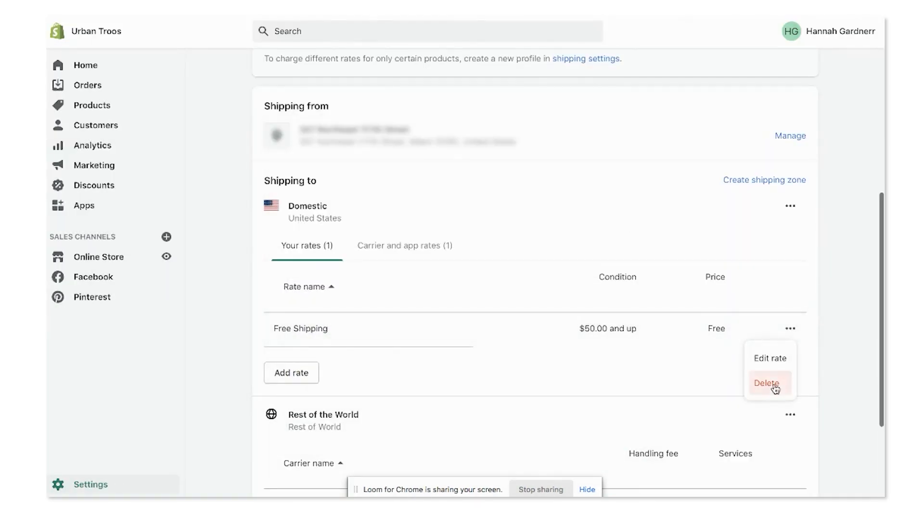
pyautogui.click(768, 384)
# Start a new self-defined domestic rate named FREE Shipping
pyautogui.click(302, 347)
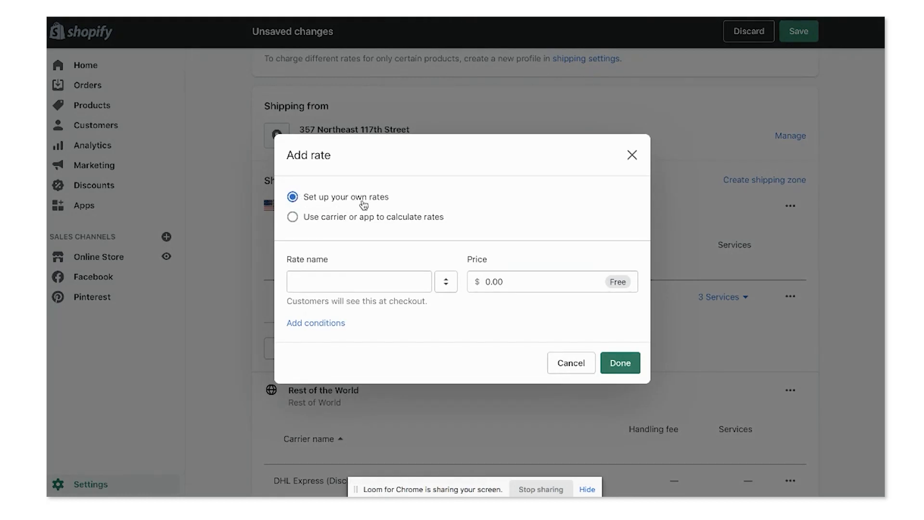
pyautogui.click(341, 286)
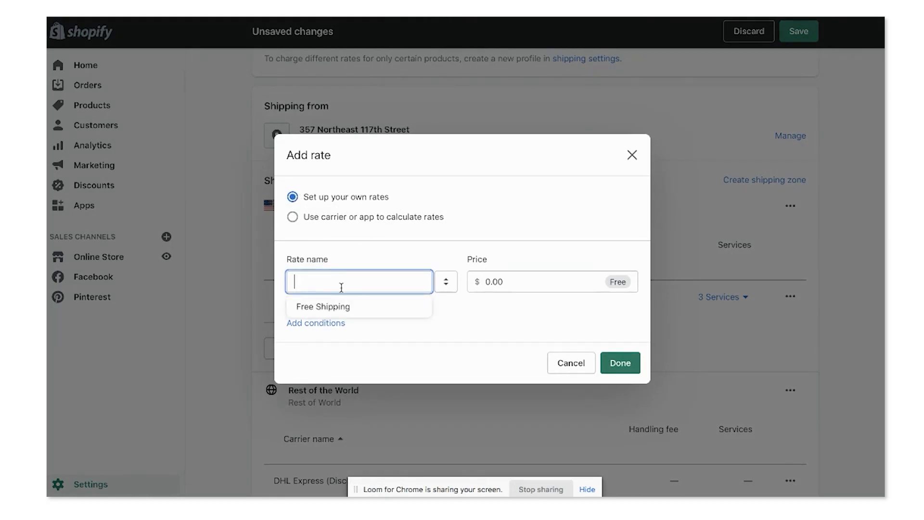
pyautogui.write('FREE Shi')
pyautogui.press('BackSpace')
pyautogui.press('BackSpace')
pyautogui.write('hipping')
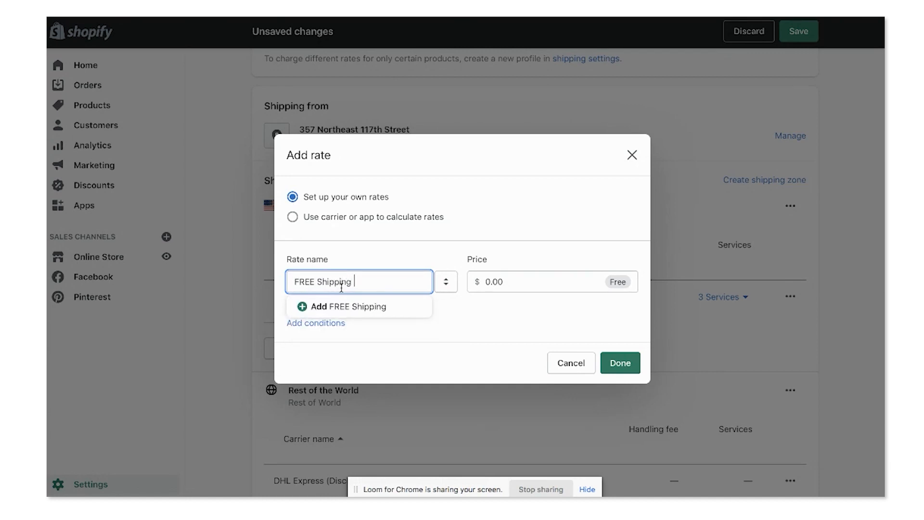
pyautogui.click(498, 326)
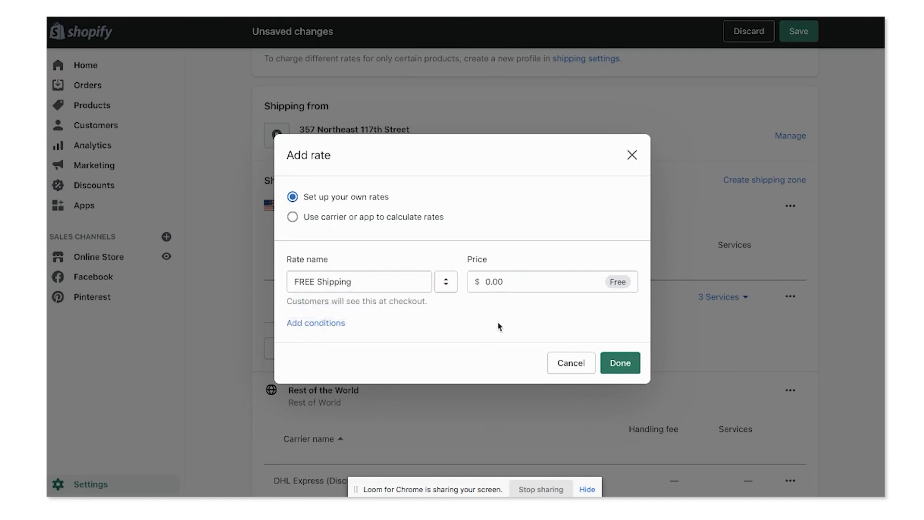
# Add an order-price condition with a minimum of $50.00 to the new rate and finish creating it
pyautogui.click(327, 325)
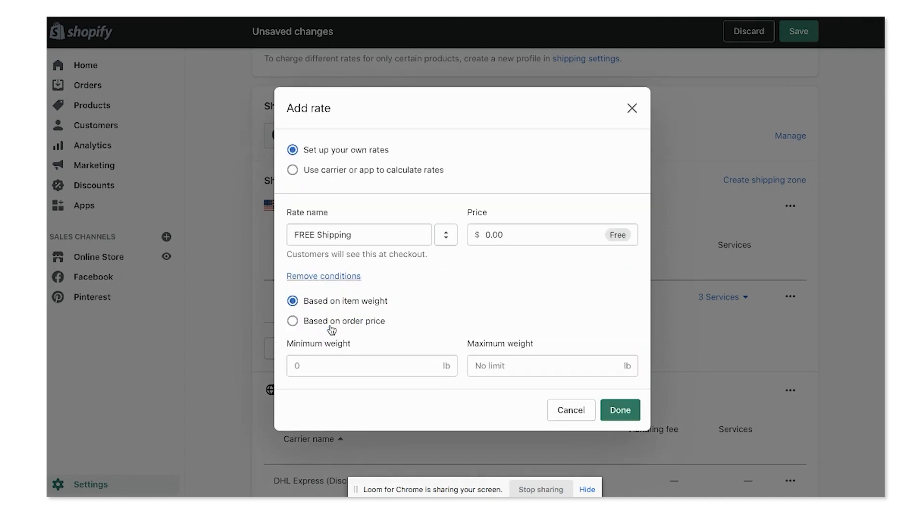
pyautogui.click(293, 321)
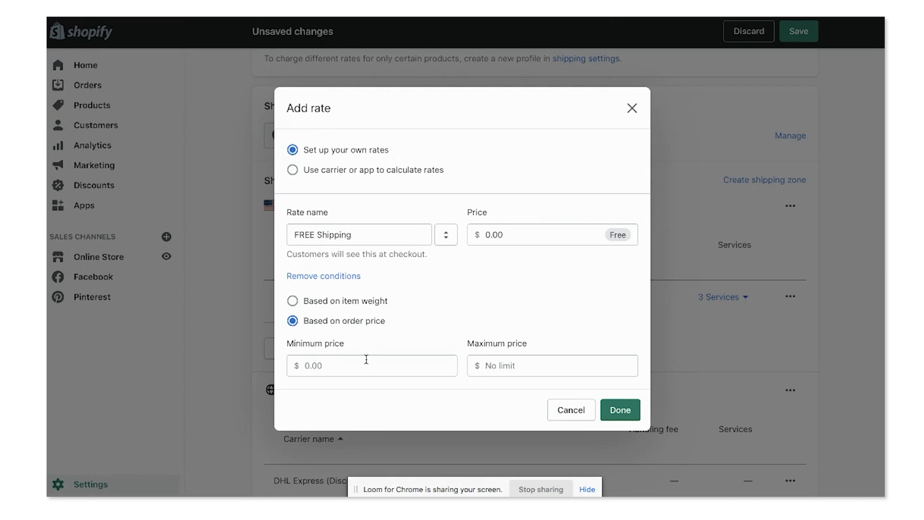
pyautogui.click(338, 364)
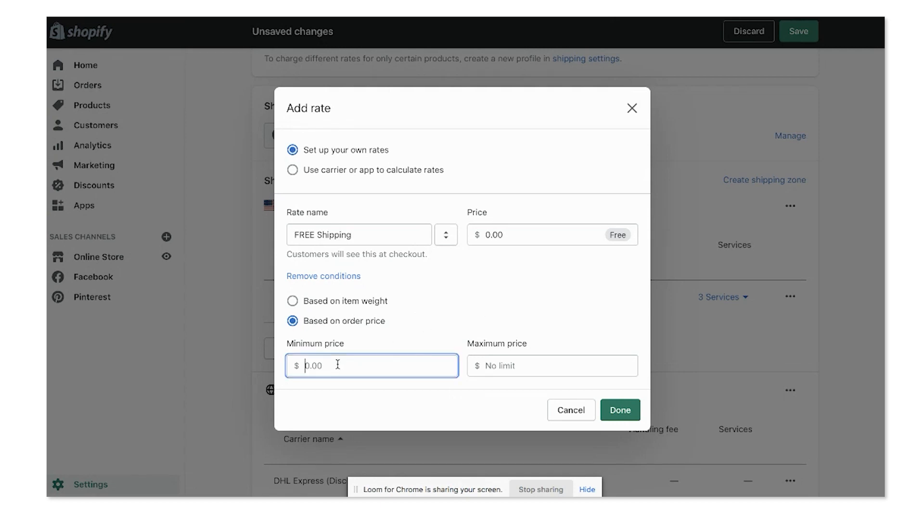
pyautogui.write('50.00')
pyautogui.click(620, 412)
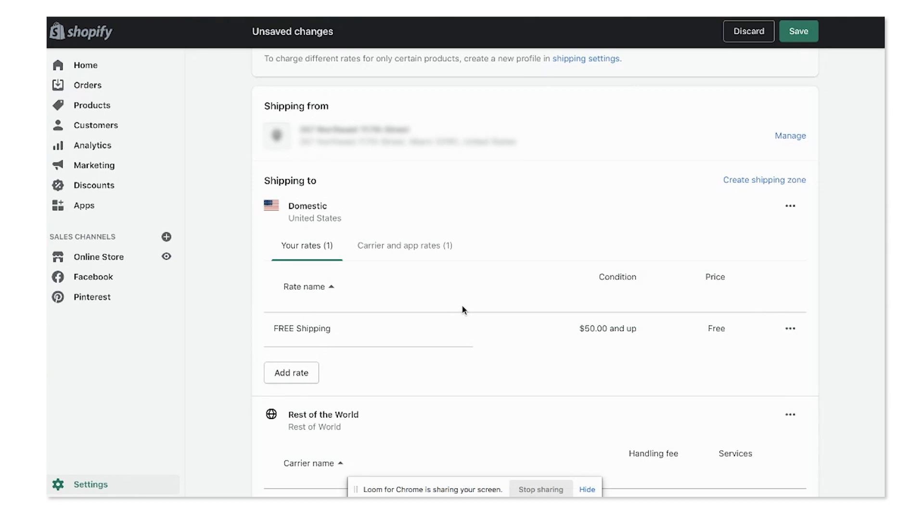
# Delete the discounted USPS carrier rate from the Domestic zone and start adding another rate there
pyautogui.click(424, 245)
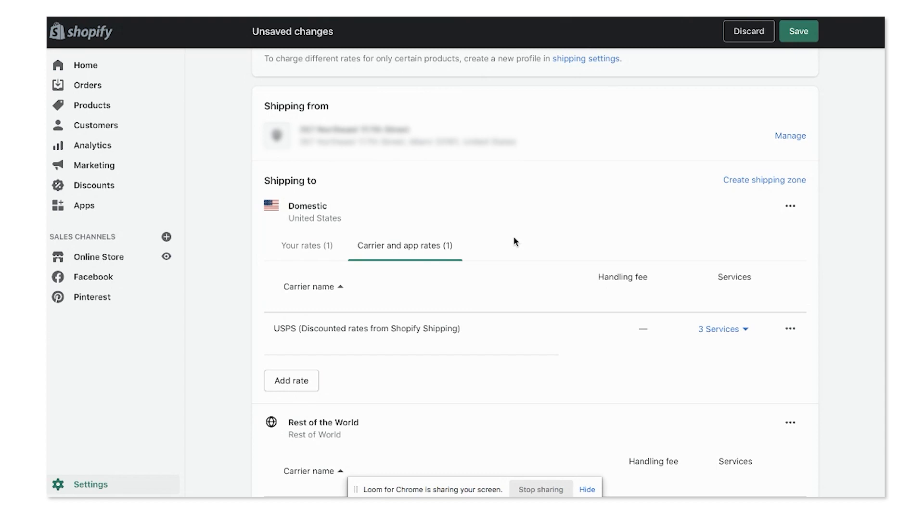
pyautogui.click(790, 329)
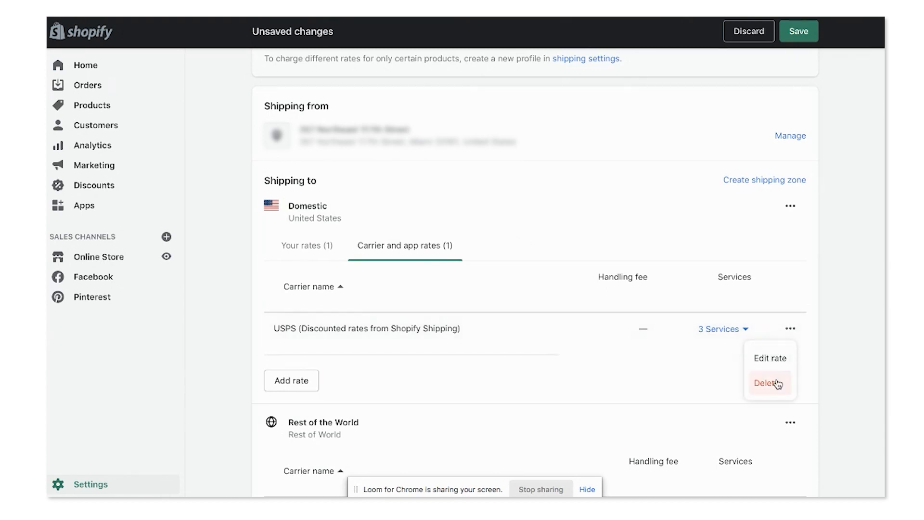
pyautogui.click(776, 380)
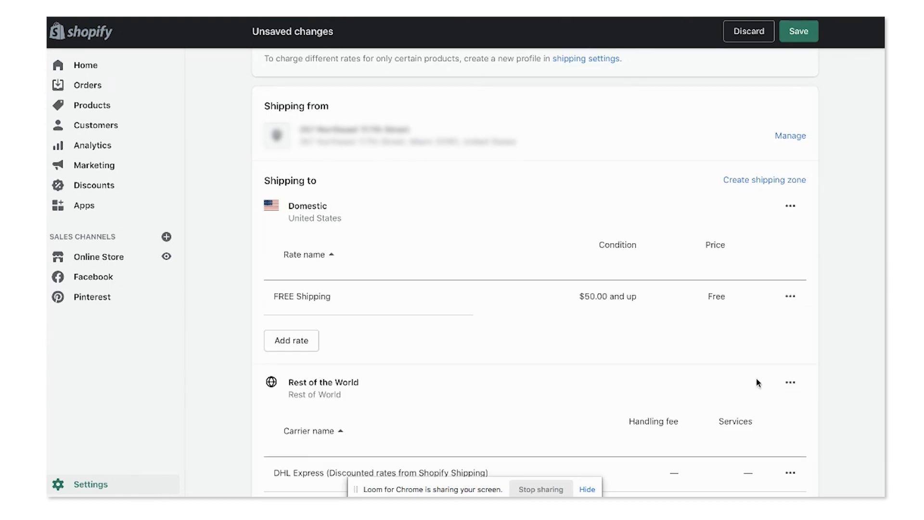
pyautogui.click(287, 343)
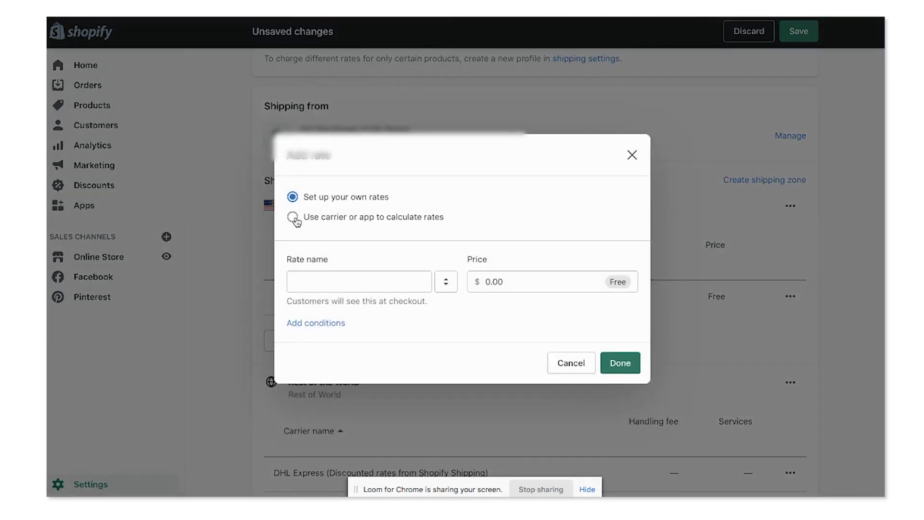
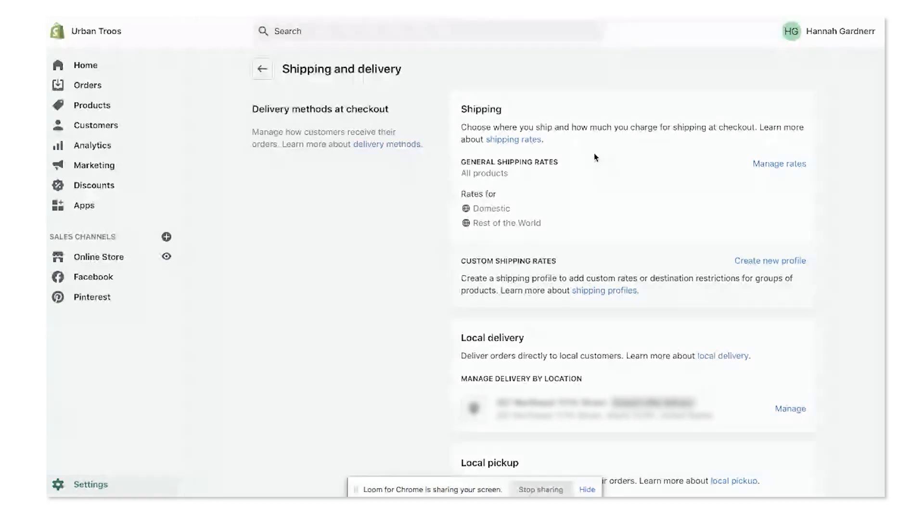
# Reopen the general shipping rates and view the Domestic zone's carrier and app rates
pyautogui.click(780, 165)
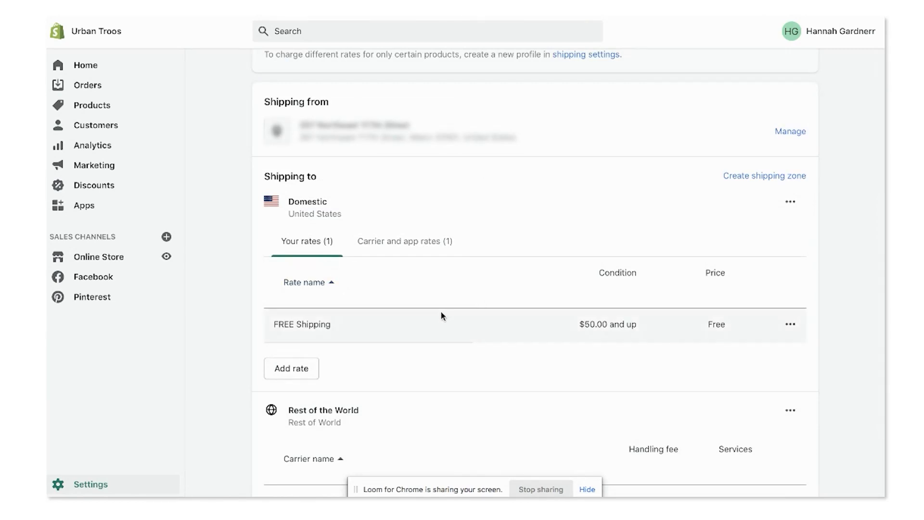
pyautogui.click(406, 249)
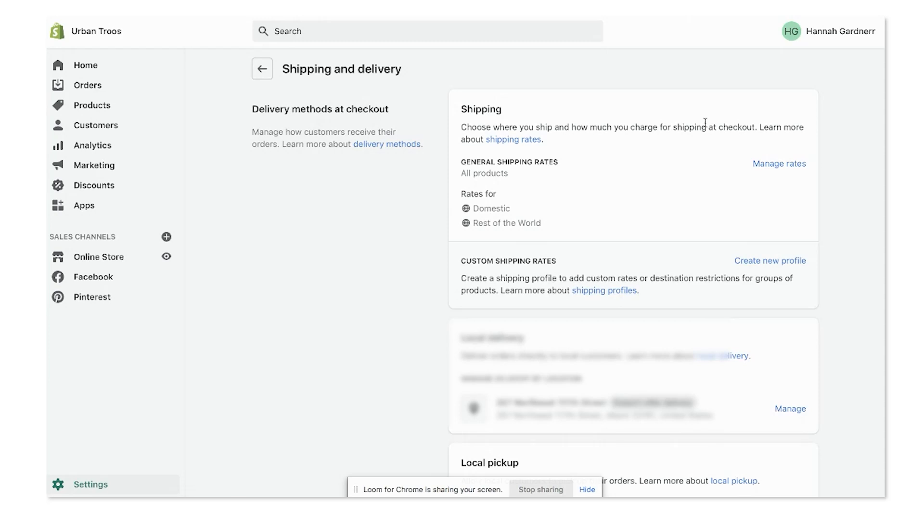
# Start a custom shipping profile named Fragile Products and add all BOGO (Earth) variants to it
pyautogui.scroll(-3, 819, 269)
pyautogui.click(781, 190)
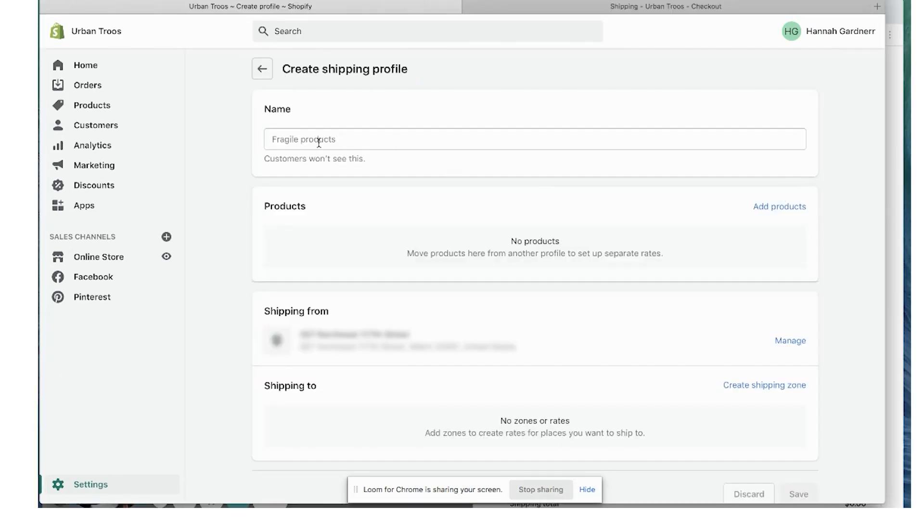
pyautogui.click(344, 138)
pyautogui.write('Fragile ')
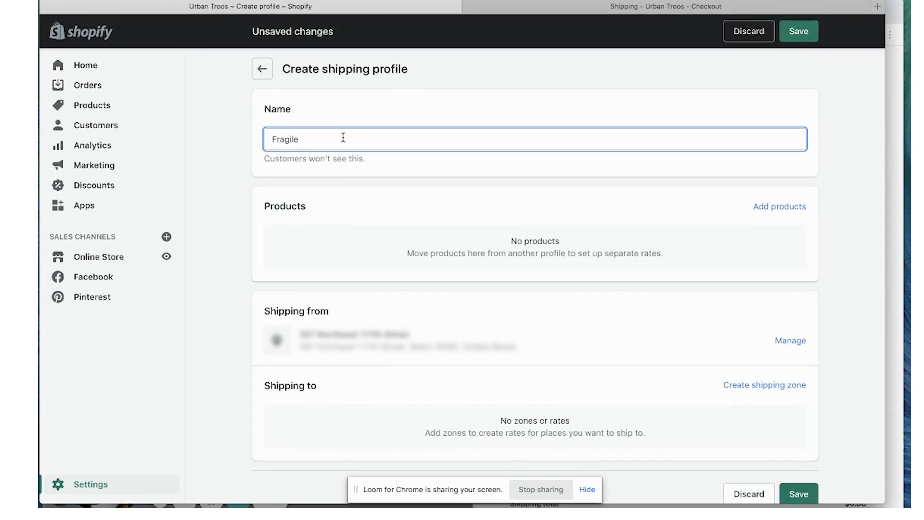
pyautogui.write('Products')
pyautogui.click(788, 209)
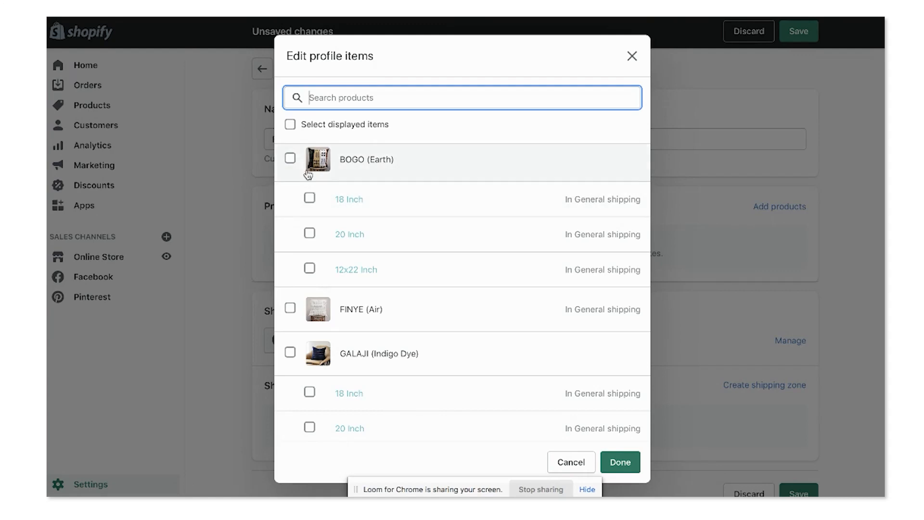
pyautogui.click(290, 159)
pyautogui.click(621, 462)
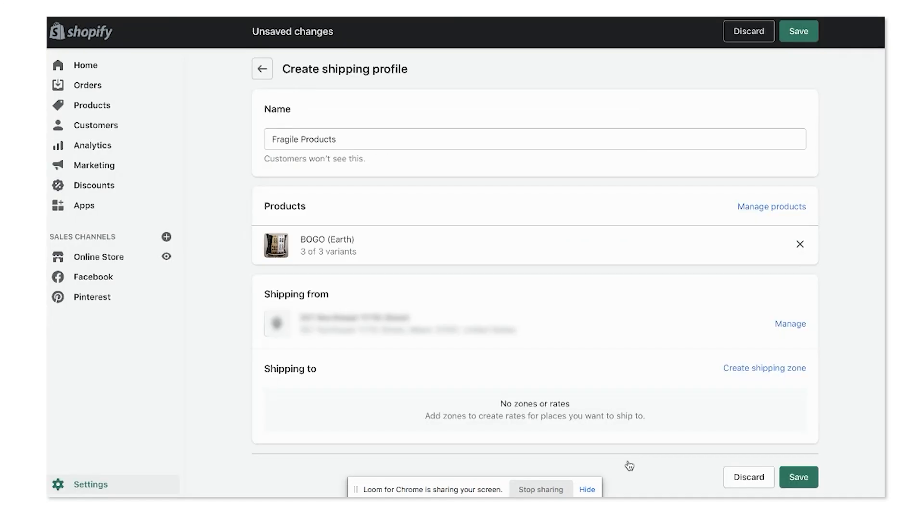
# Create a shipping zone named Domestic covering the United States in the Fragile Products profile
pyautogui.click(771, 368)
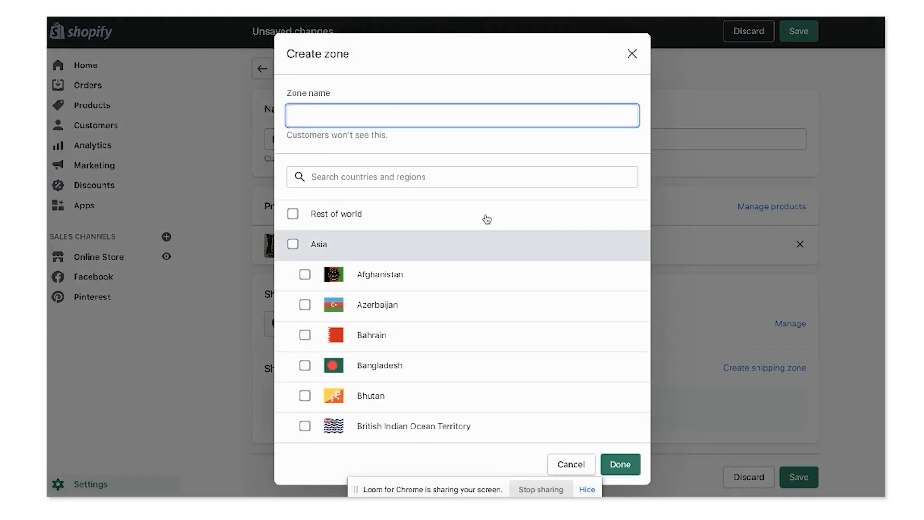
pyautogui.write('united')
pyautogui.hotkey('ctrl', 'a')
pyautogui.write('Dome')
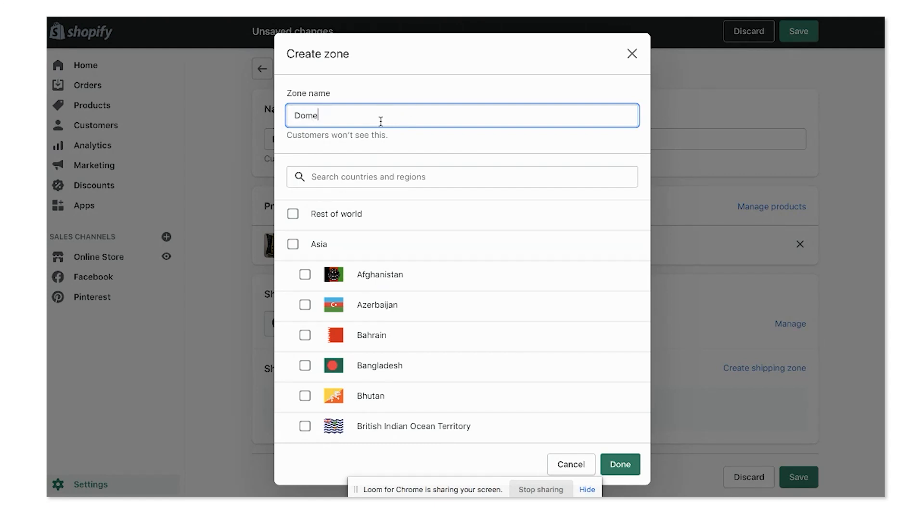
pyautogui.click(364, 174)
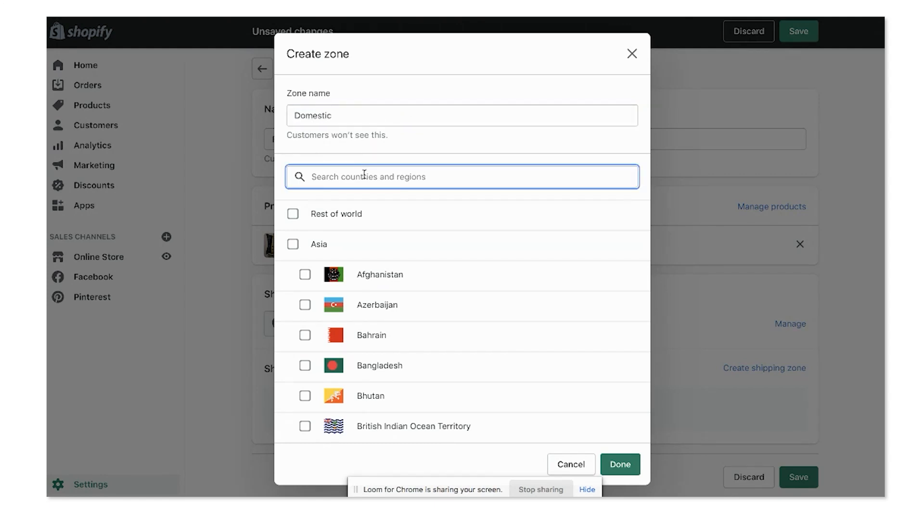
pyautogui.write('United')
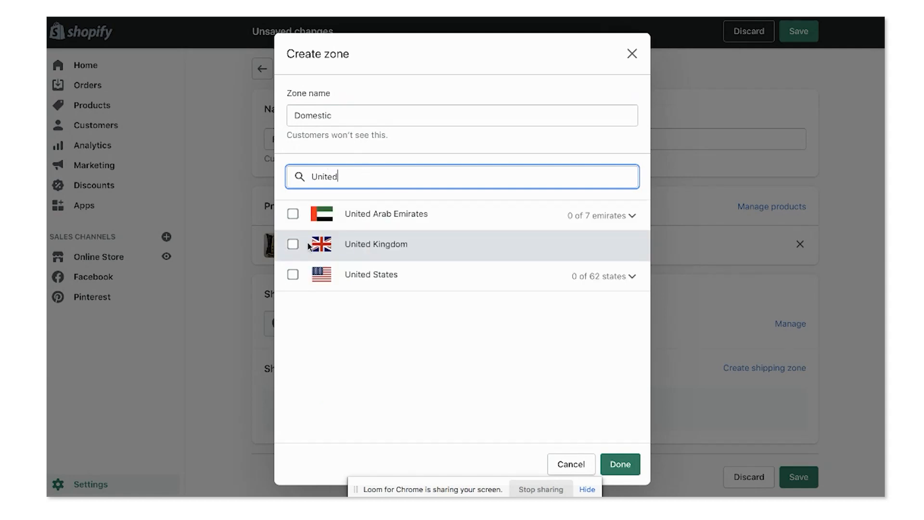
pyautogui.click(293, 275)
pyautogui.click(620, 464)
# Add a carrier-calculated DHL Express rate with discounted Shopify Shipping pricing to the profile's Domestic zone
pyautogui.scroll(-3, 625, 470)
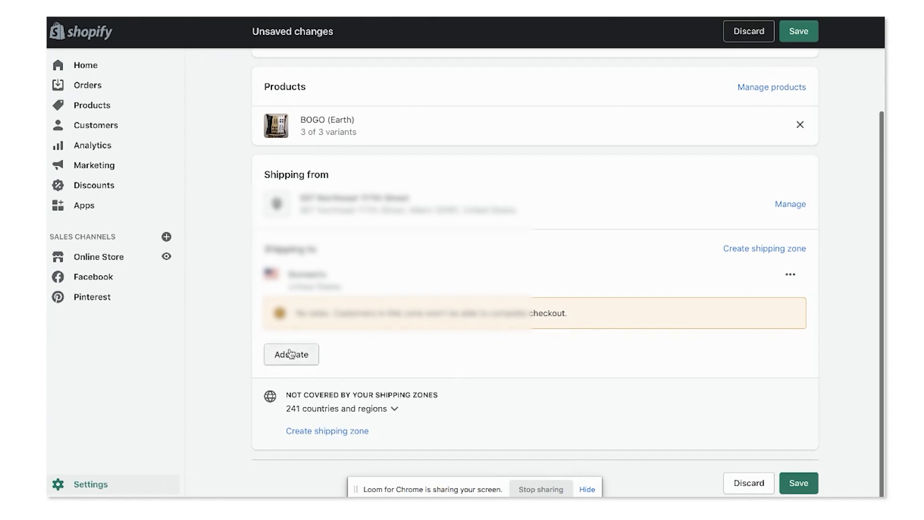
pyautogui.click(291, 354)
pyautogui.click(292, 223)
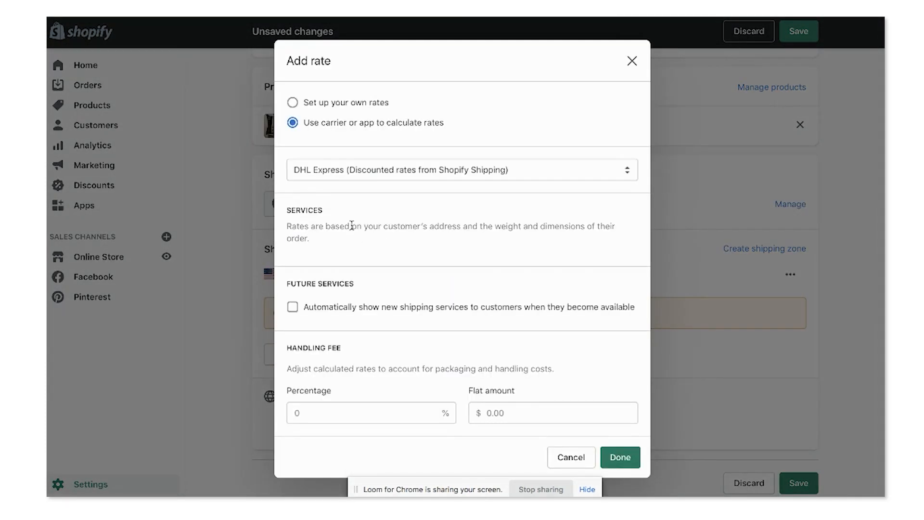
pyautogui.click(457, 169)
pyautogui.click(456, 173)
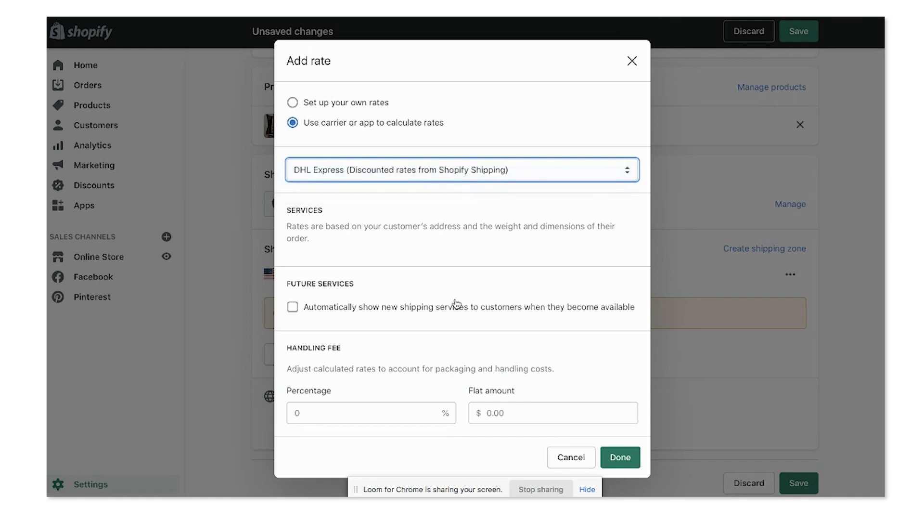
pyautogui.click(625, 460)
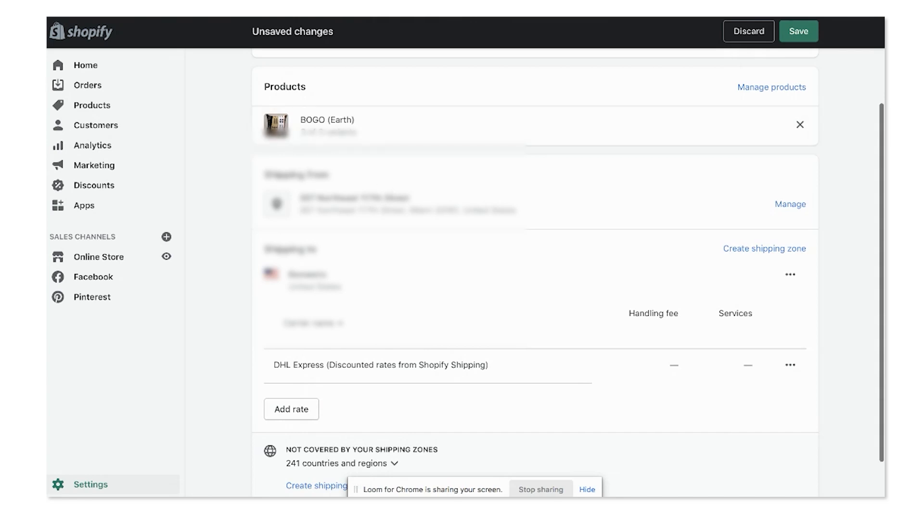
# Look over the unsaved Fragile Products profile and discard it
pyautogui.scroll(3, 413, 310)
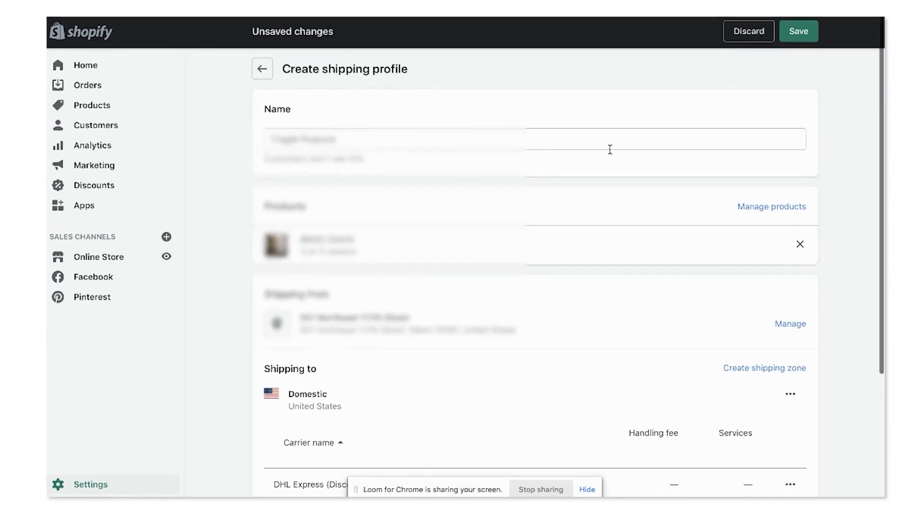
pyautogui.scroll(-4, 715, 272)
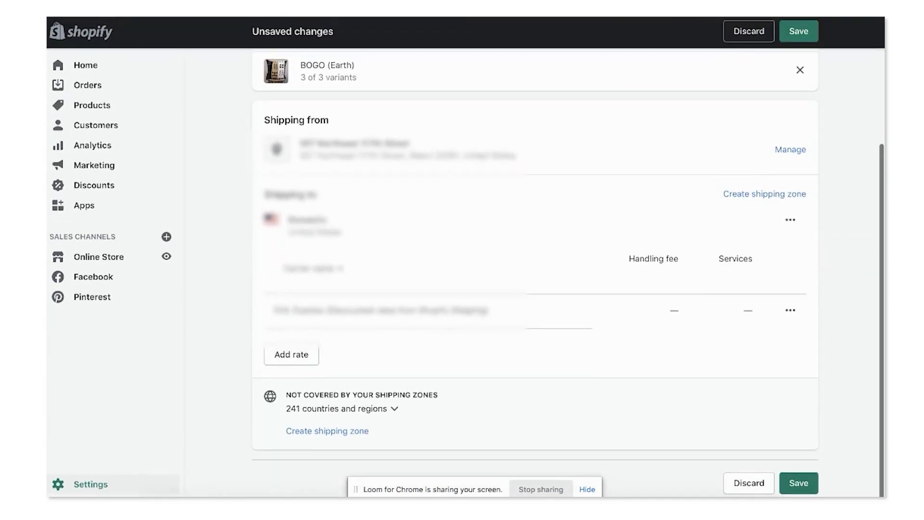
pyautogui.click(755, 487)
pyautogui.click(605, 298)
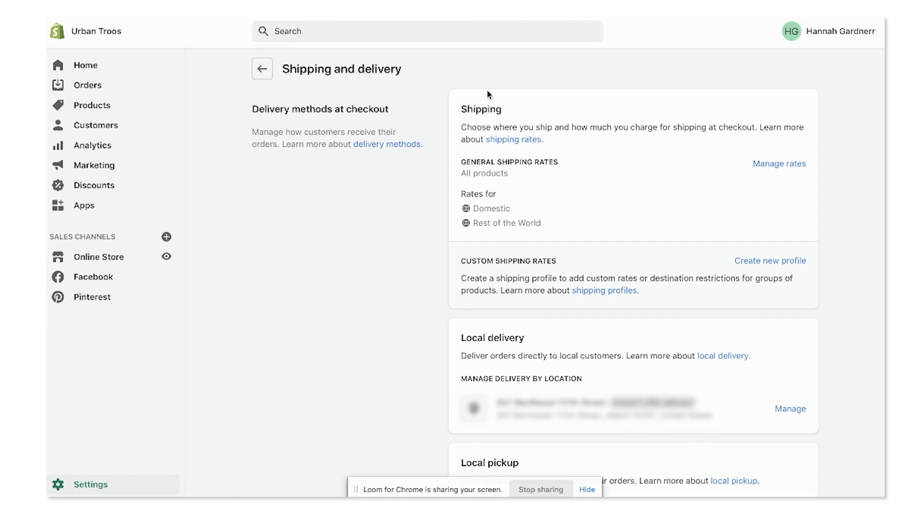
# Reopen the general shipping rates and go to the Rest of the World zone
pyautogui.scroll(-8, 456, 195)
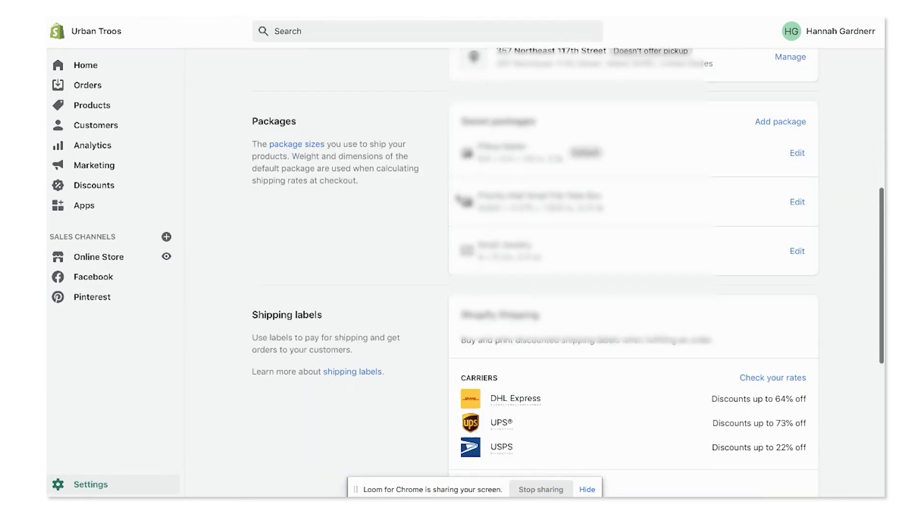
pyautogui.scroll(8, 457, 195)
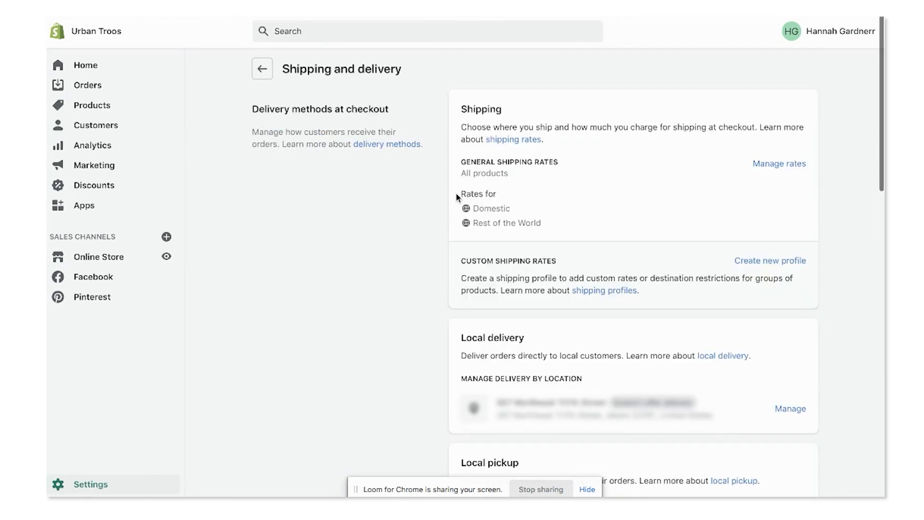
pyautogui.click(777, 164)
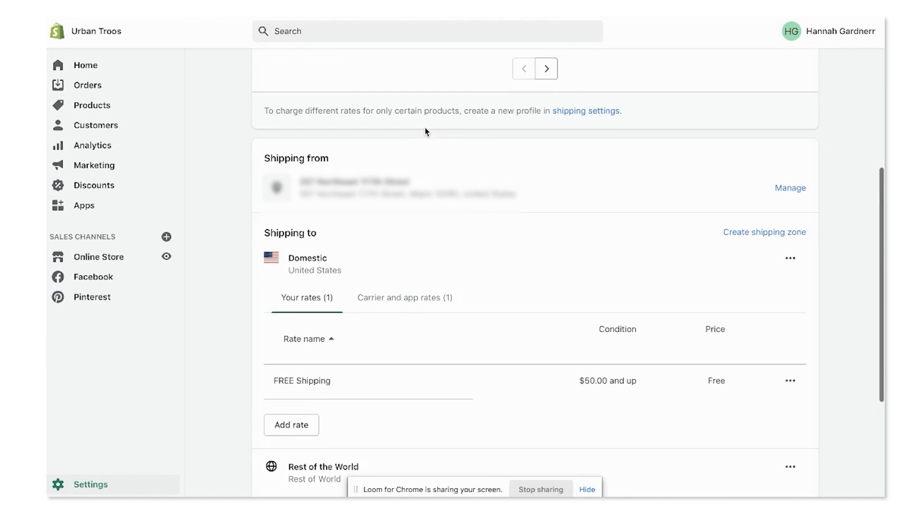
pyautogui.scroll(-1, 346, 221)
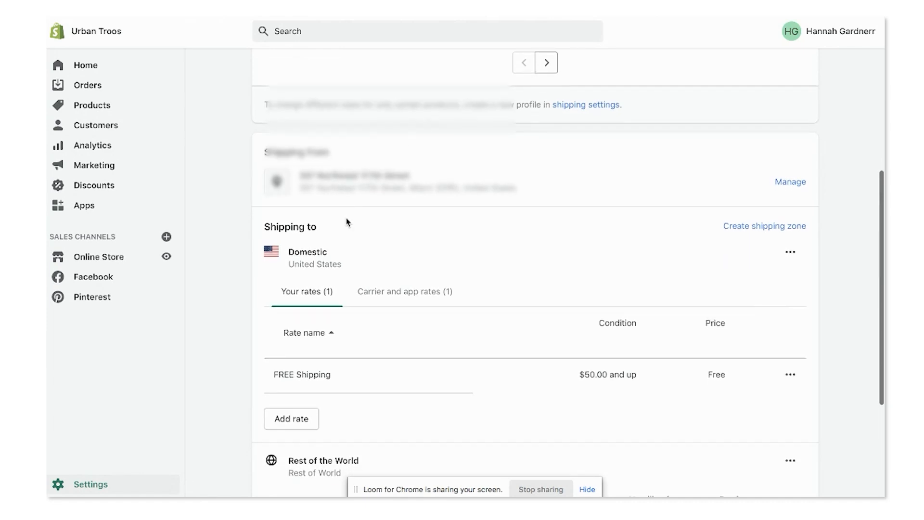
pyautogui.scroll(-4, 368, 306)
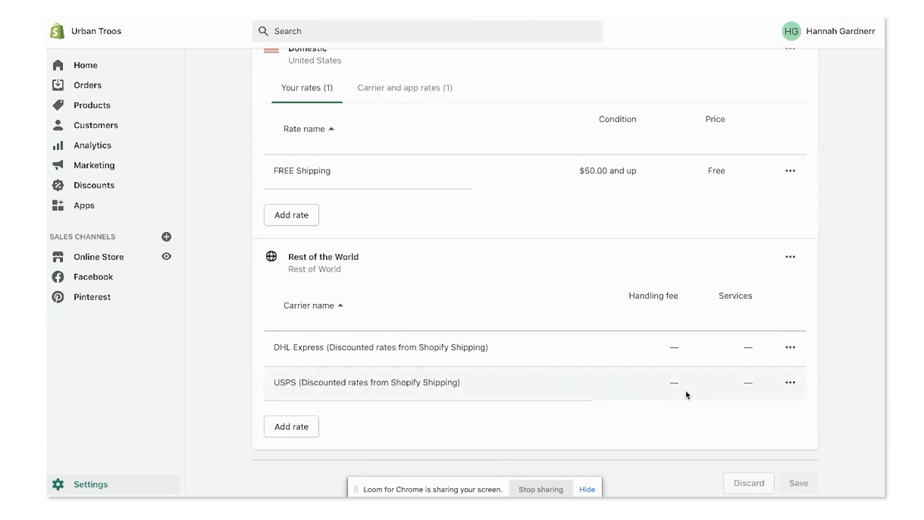
# Try the Worldwide service without automatic new services on the Rest of the World DHL Express rate, then close without applying
pyautogui.click(790, 348)
pyautogui.click(773, 372)
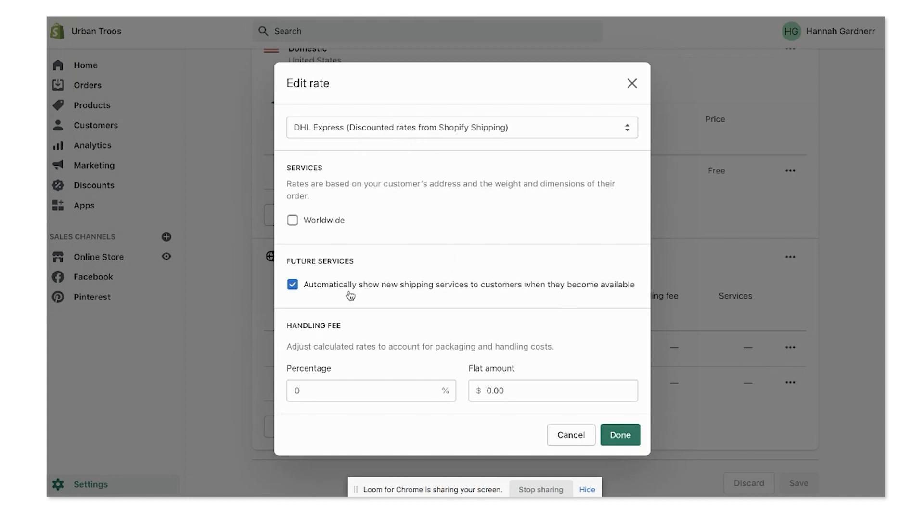
pyautogui.click(292, 284)
pyautogui.click(293, 220)
pyautogui.click(447, 130)
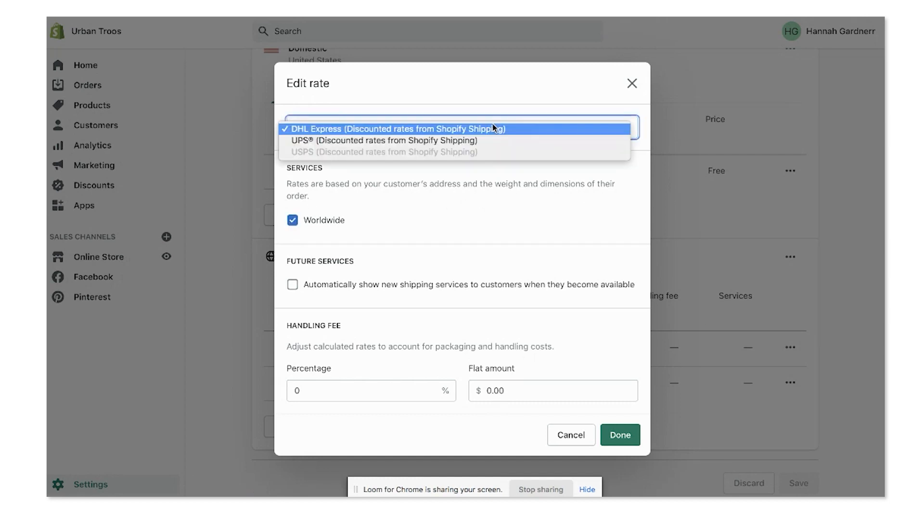
pyautogui.click(465, 128)
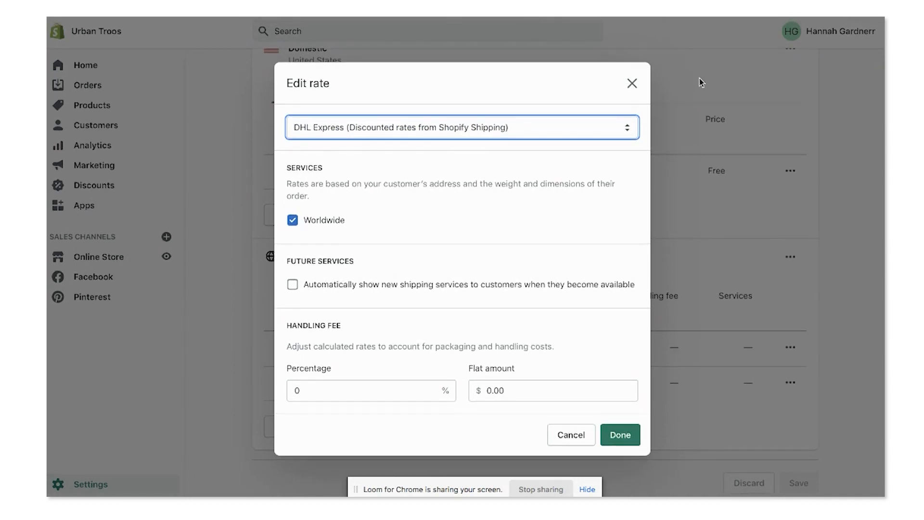
pyautogui.click(632, 83)
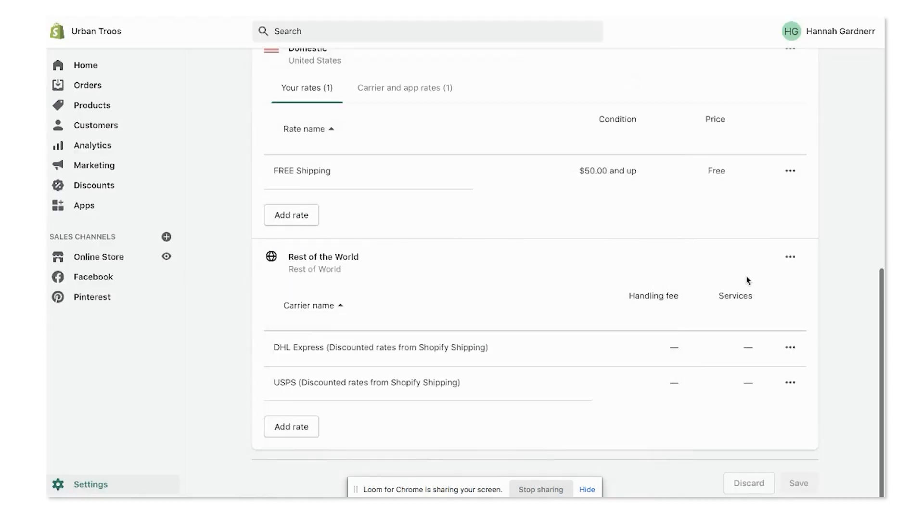
# Delete the DHL Express and USPS carrier rates from the Rest of the World zone
pyautogui.click(792, 347)
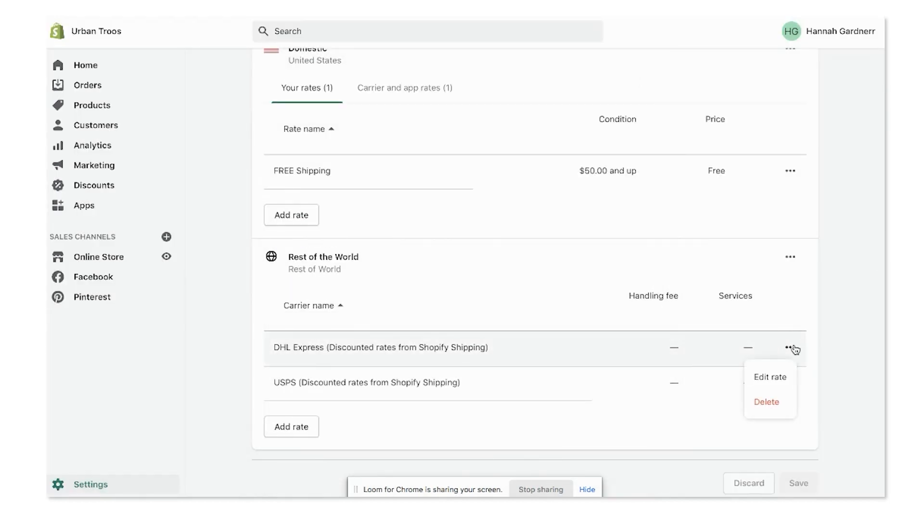
pyautogui.click(768, 399)
pyautogui.click(790, 382)
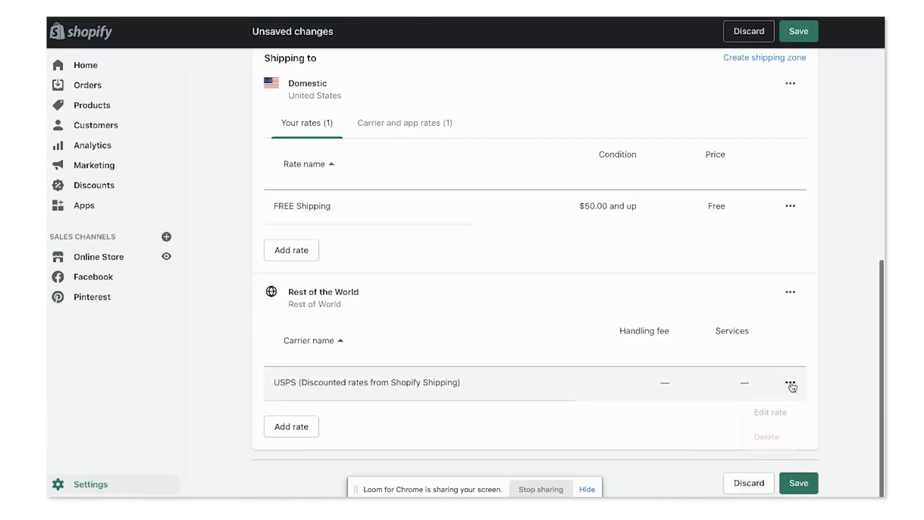
pyautogui.click(767, 435)
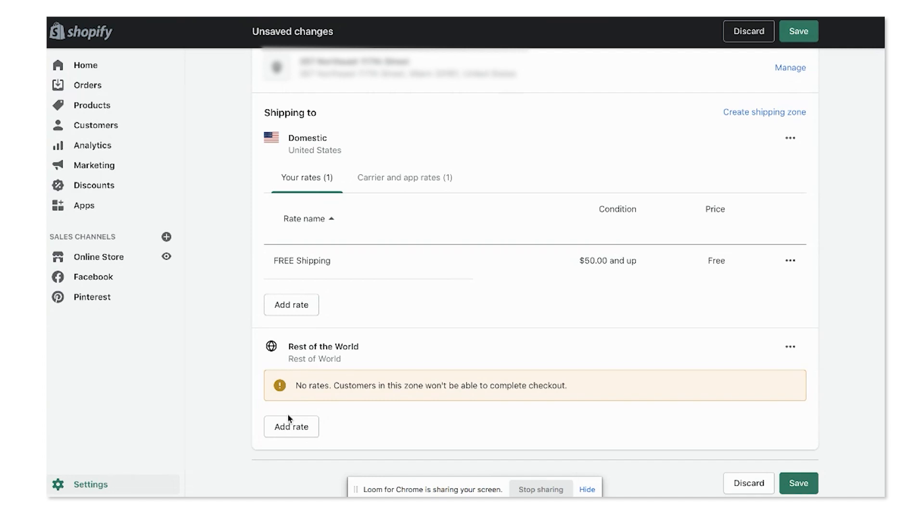
# Add a carrier-calculated DHL Express rate with the Worldwide service to the Rest of the World zone
pyautogui.click(289, 428)
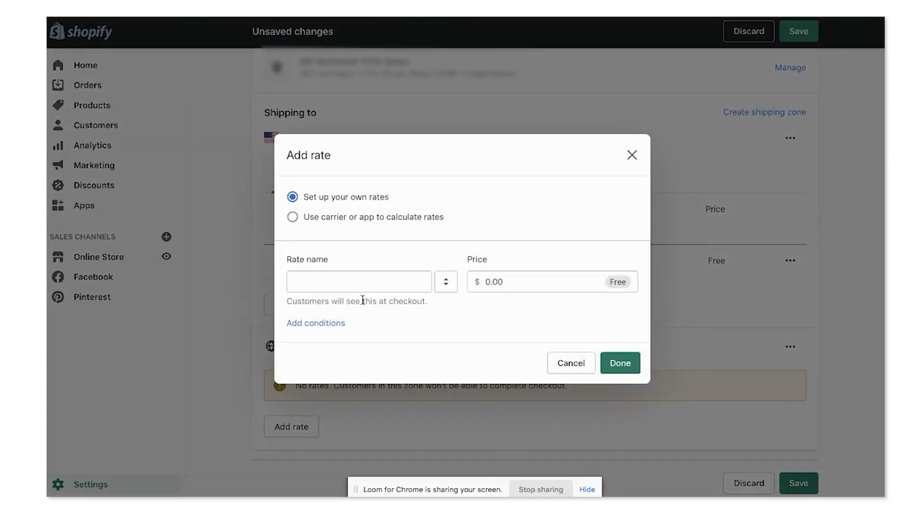
pyautogui.click(292, 216)
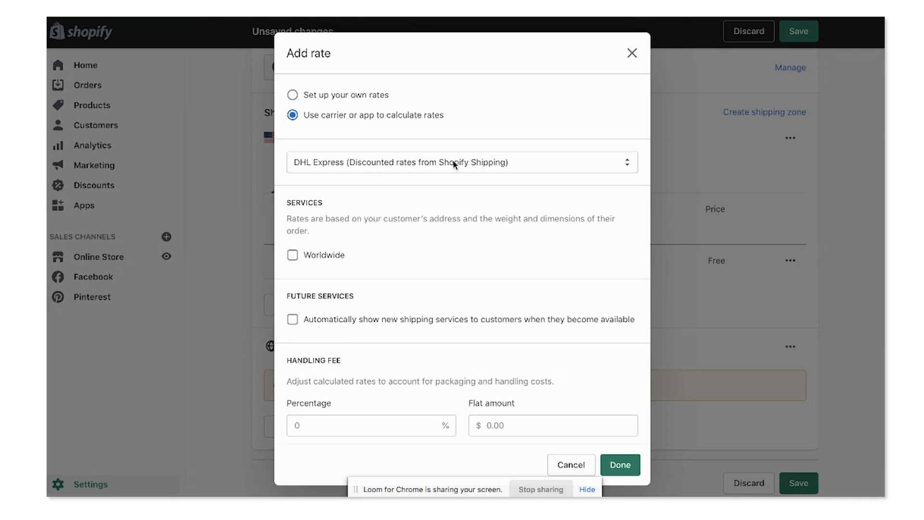
pyautogui.scroll(-1, 438, 301)
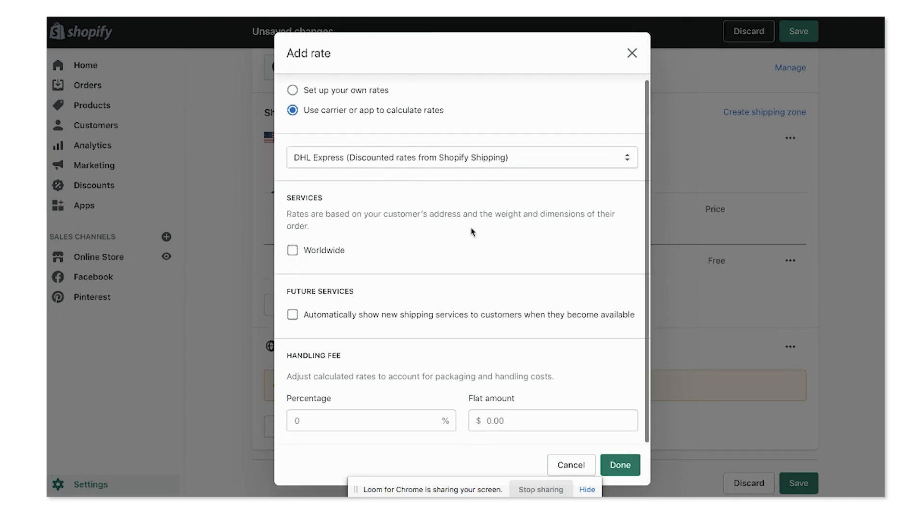
pyautogui.click(291, 251)
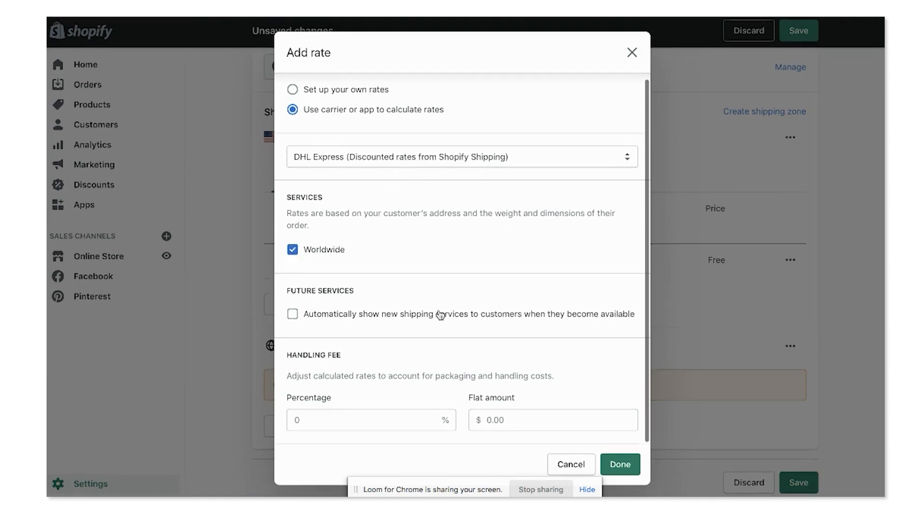
pyautogui.click(622, 464)
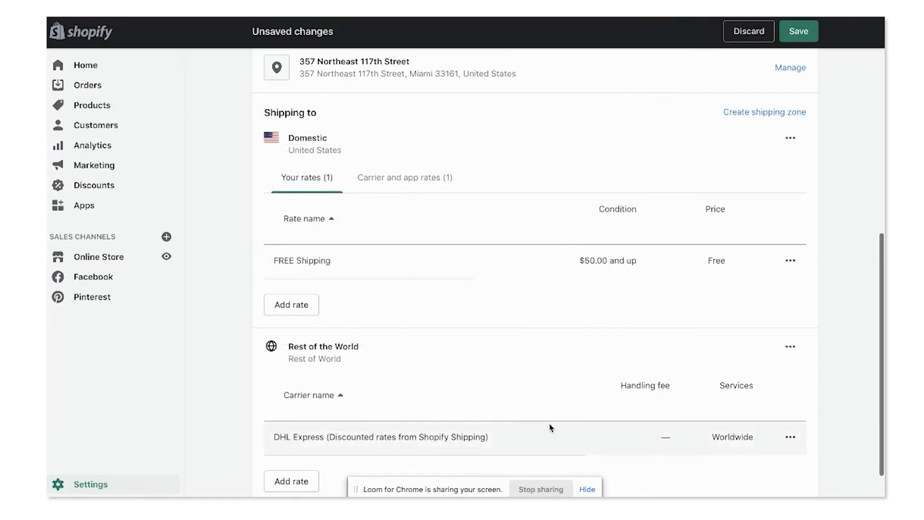
# Start a USPS carrier rate for Rest of the World with First Class Package International, Priority Mail Express International and Priority Mail International
pyautogui.scroll(-2, 549, 427)
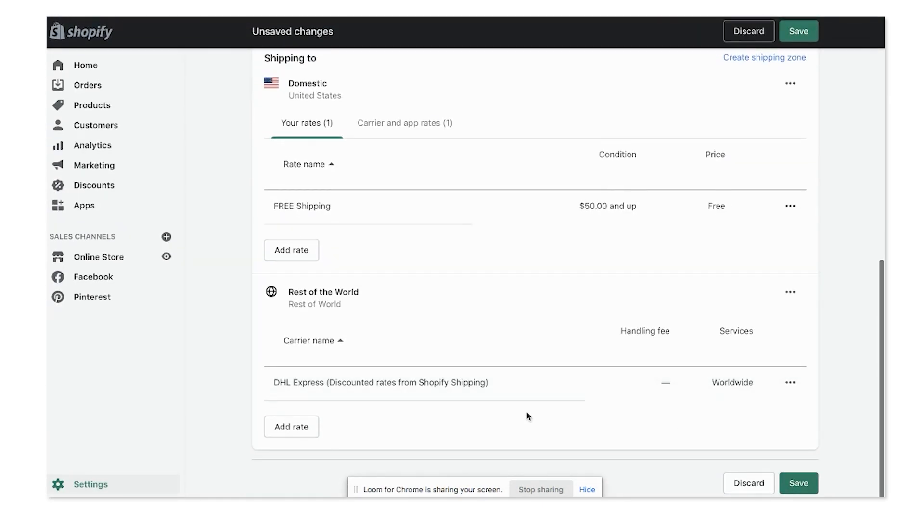
pyautogui.click(298, 426)
pyautogui.click(292, 218)
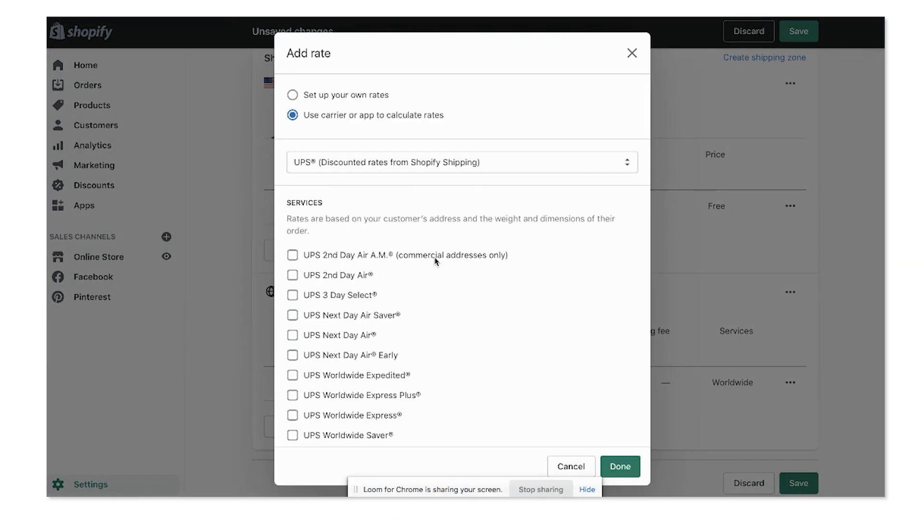
pyautogui.click(378, 171)
pyautogui.click(379, 178)
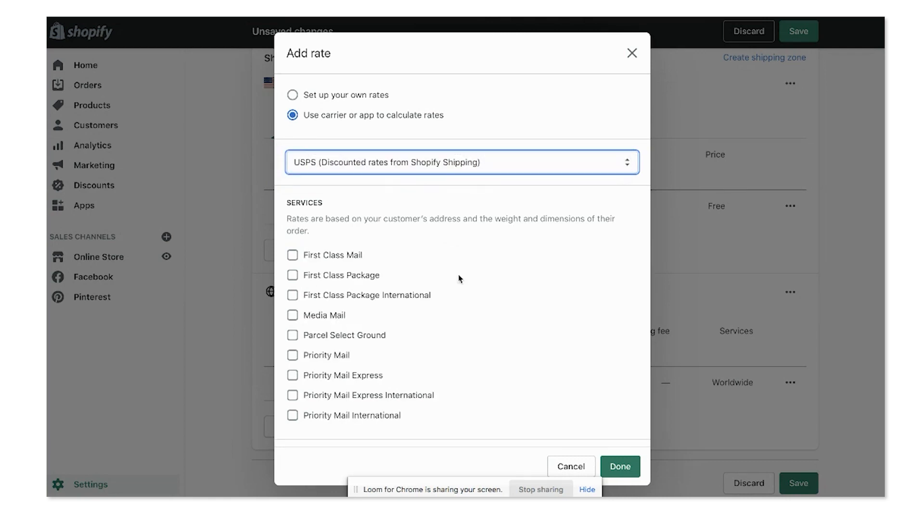
pyautogui.click(292, 295)
pyautogui.click(292, 395)
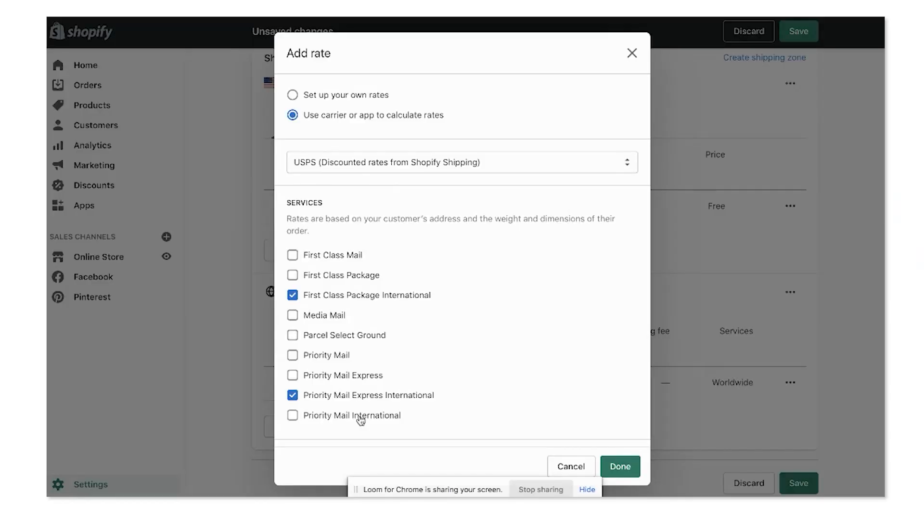
pyautogui.click(292, 415)
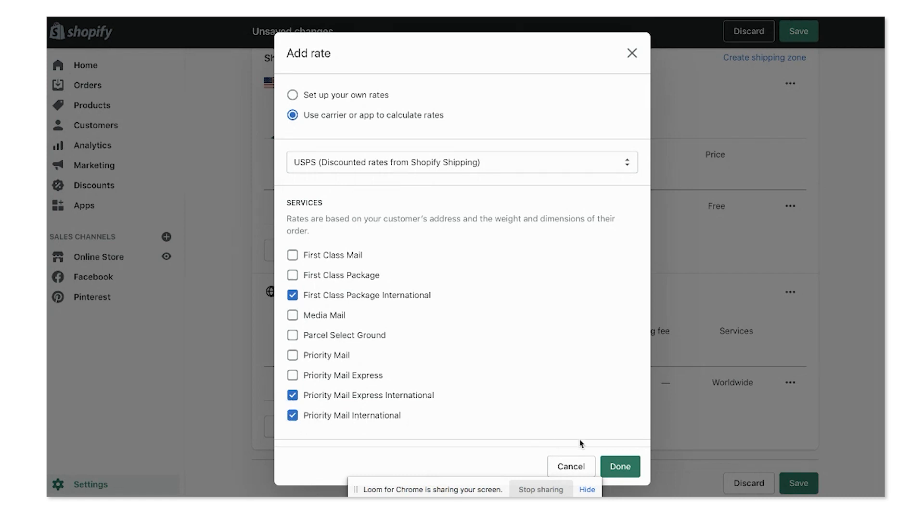